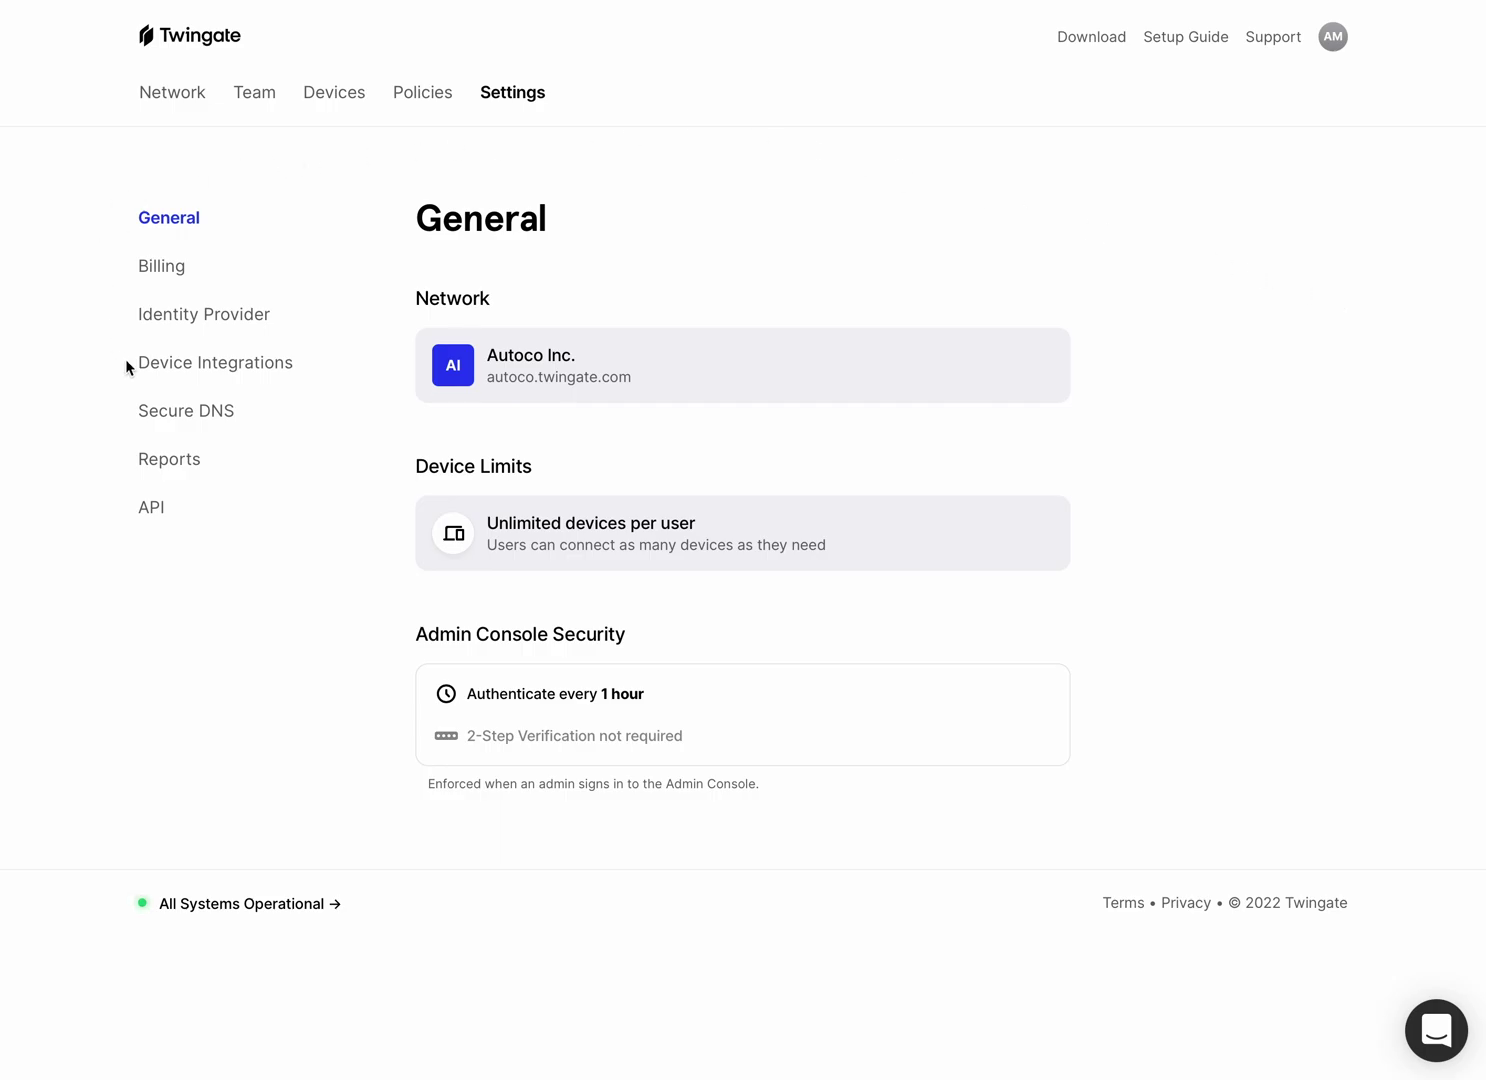
Step: Show the Secure DNS page, where DoH is disabled with Google resolver and Automatic fallback
click(209, 410)
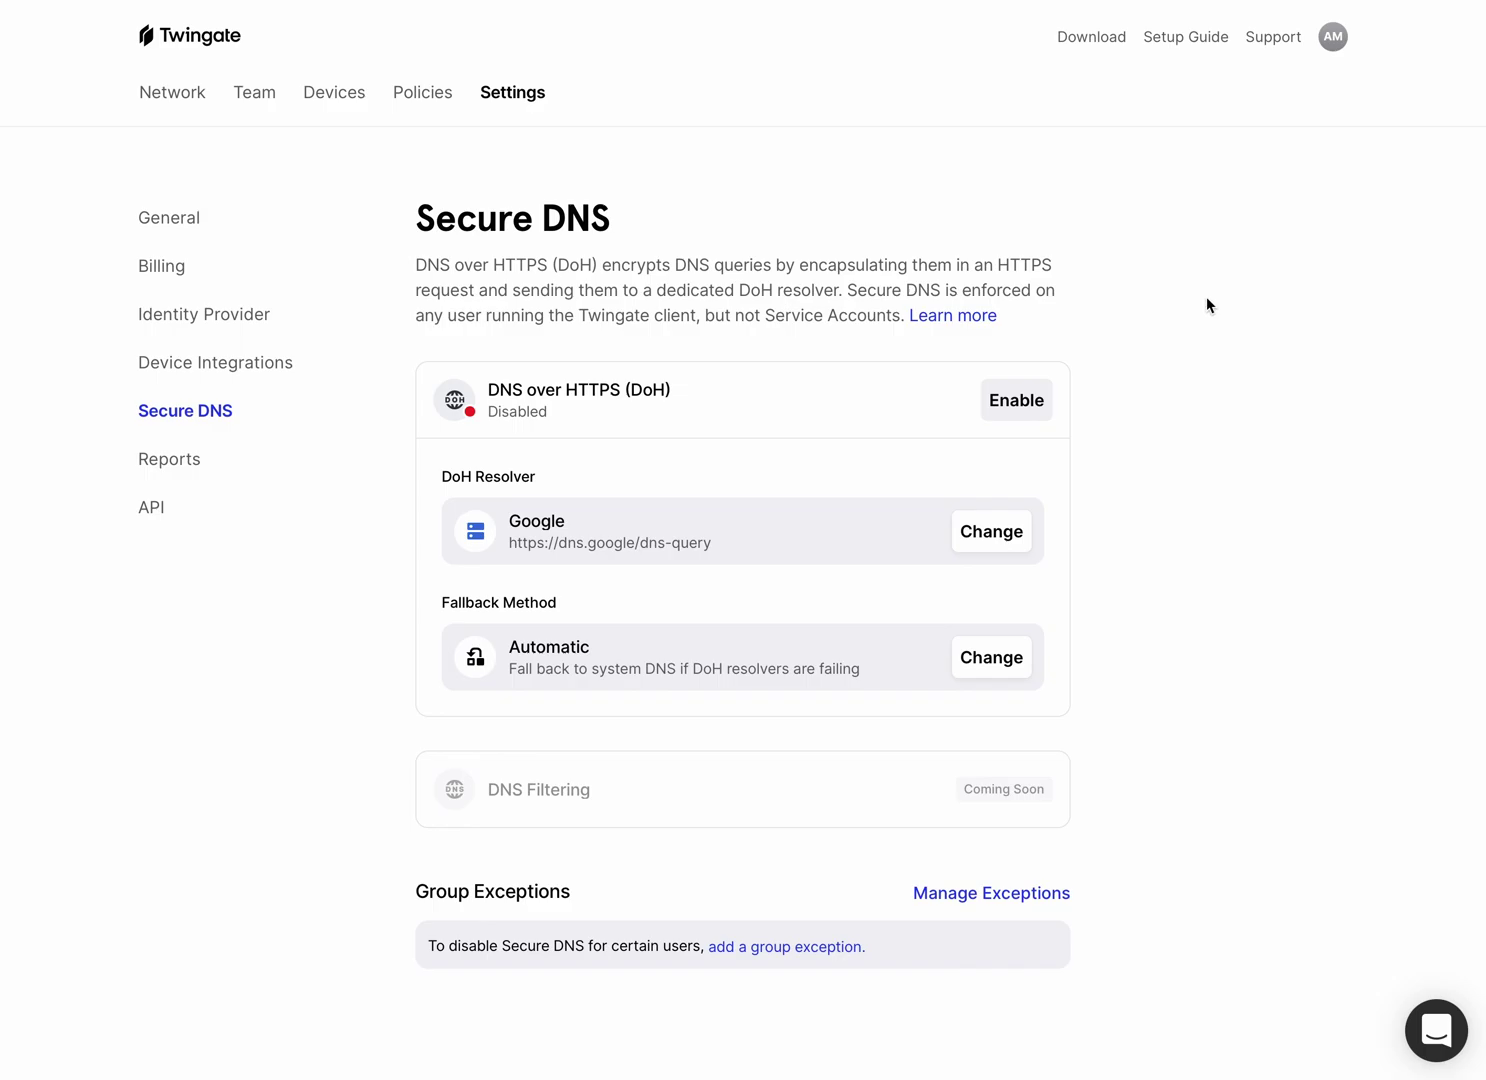
Step: Enable DNS over HTTPS for all devices and add DoH Exceptions as a group exception
click(1029, 405)
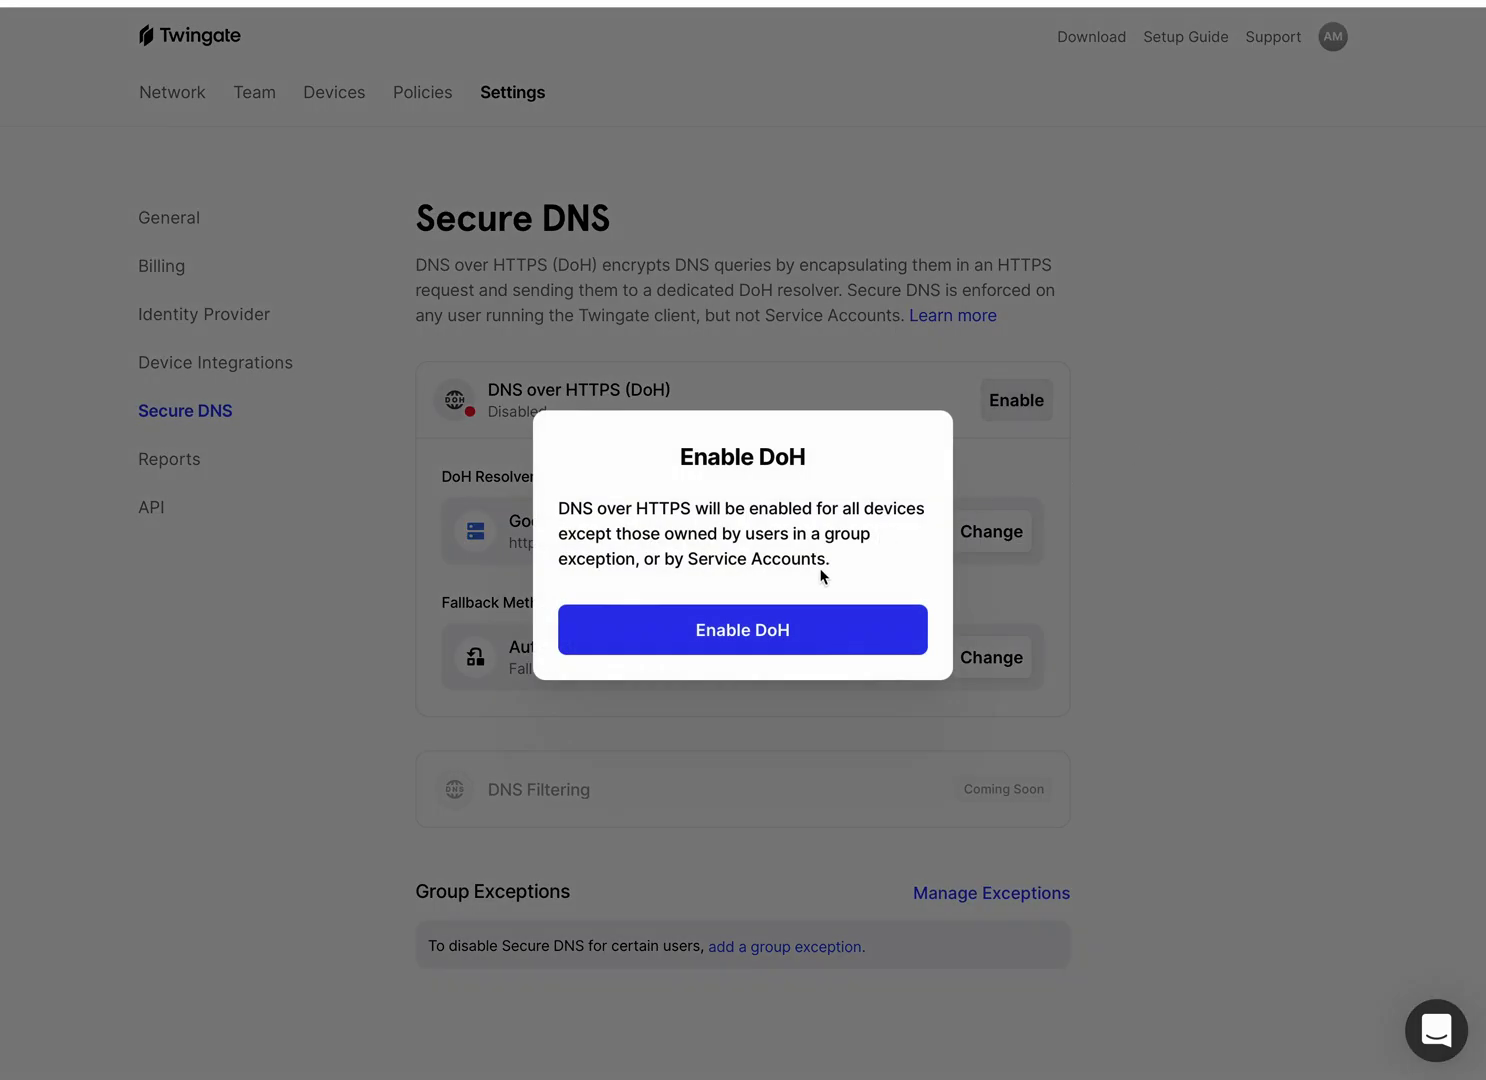
click(769, 632)
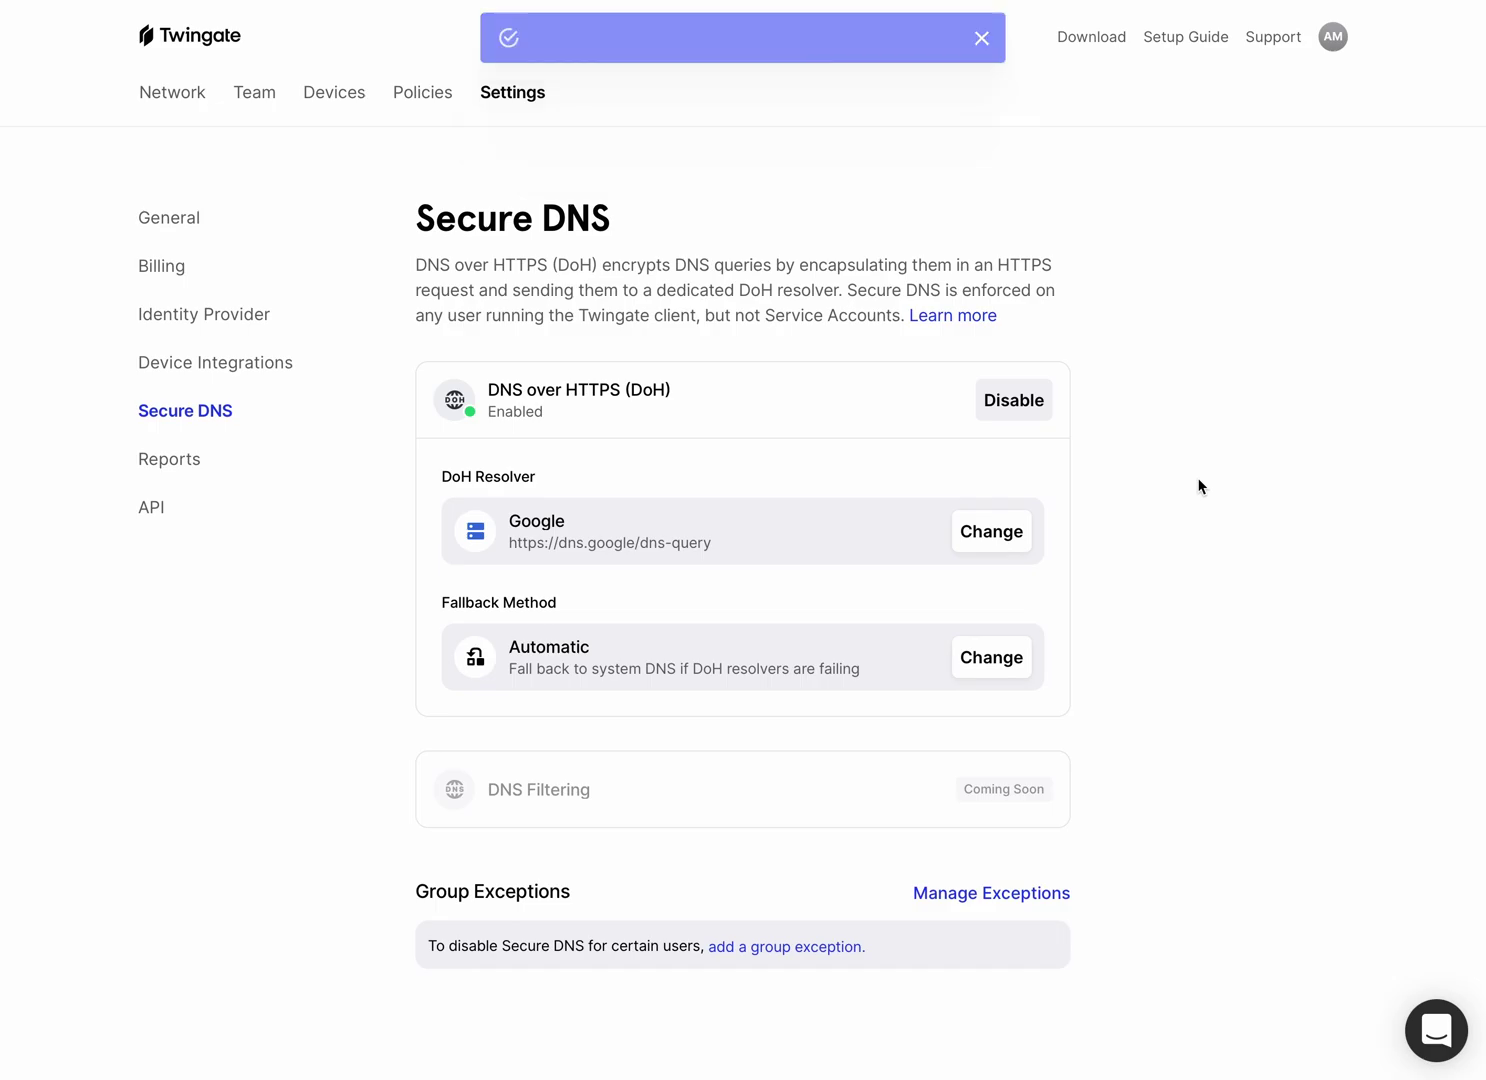
click(944, 897)
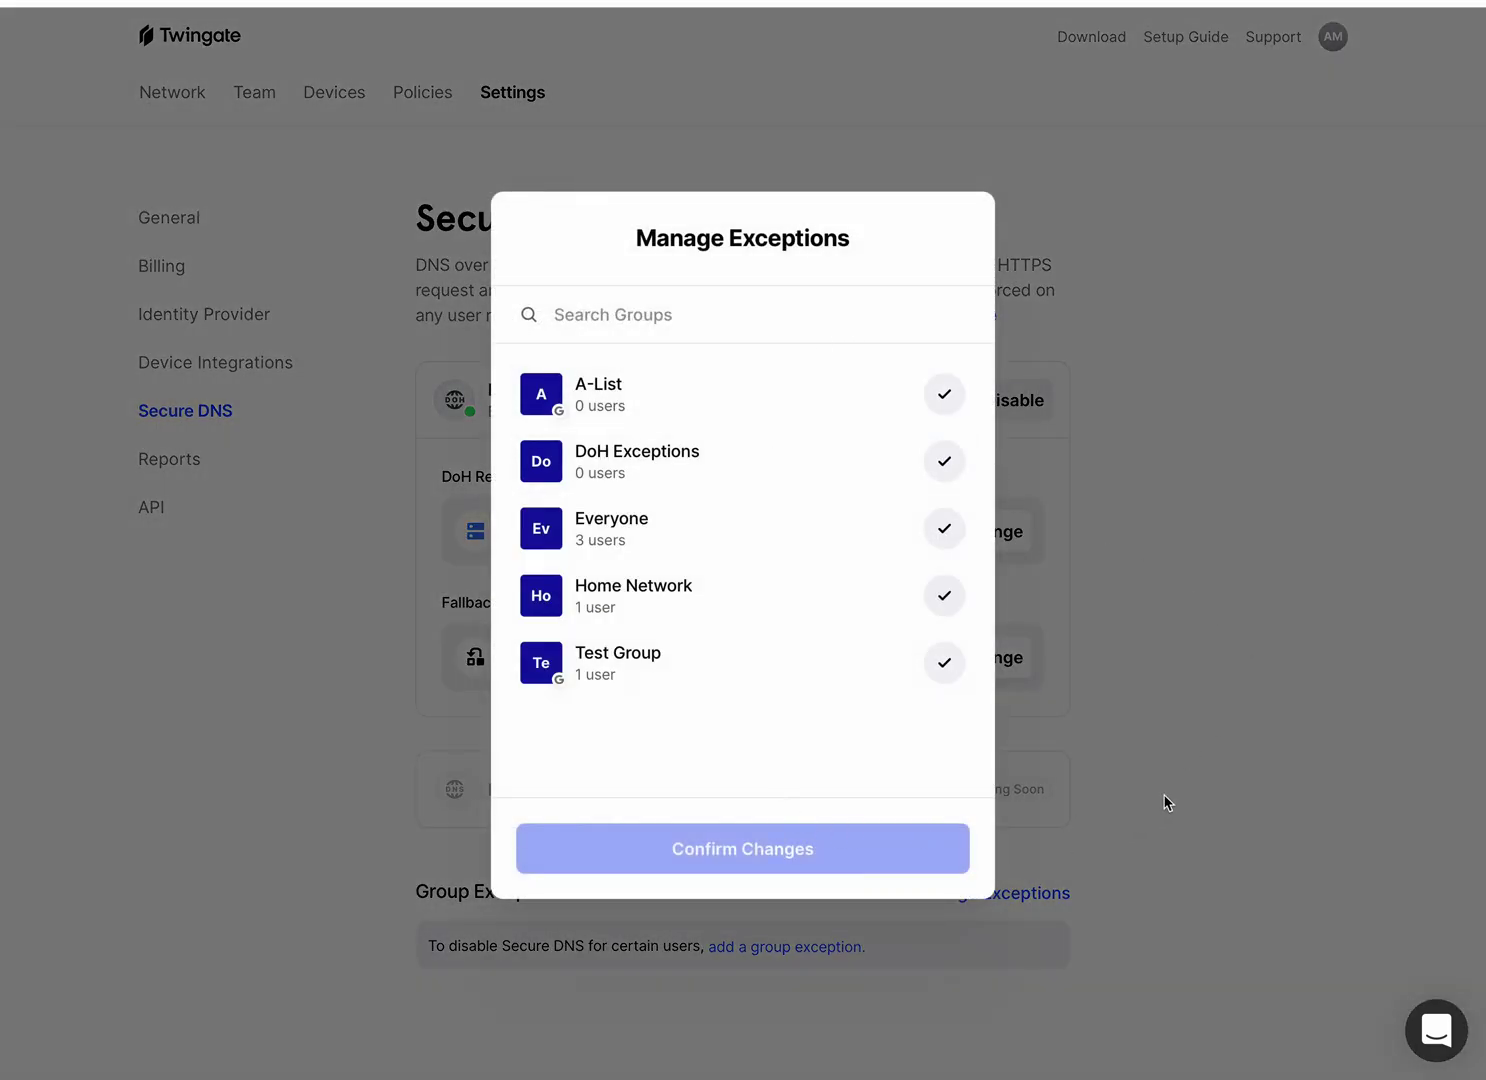
click(943, 461)
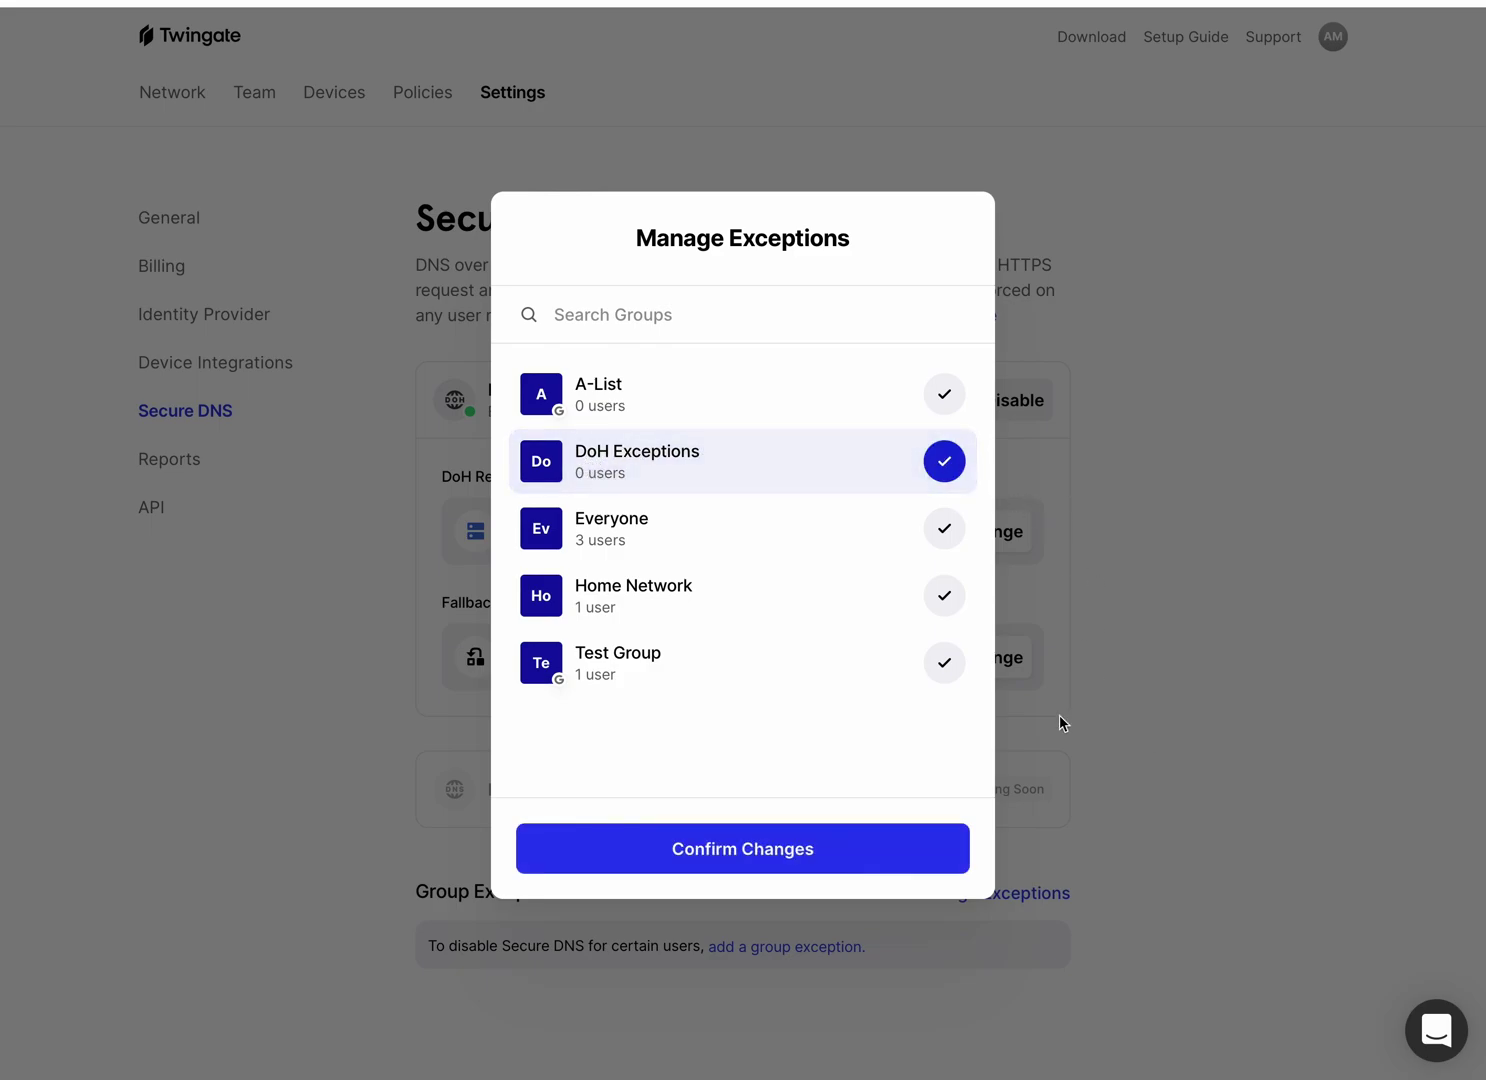
click(680, 848)
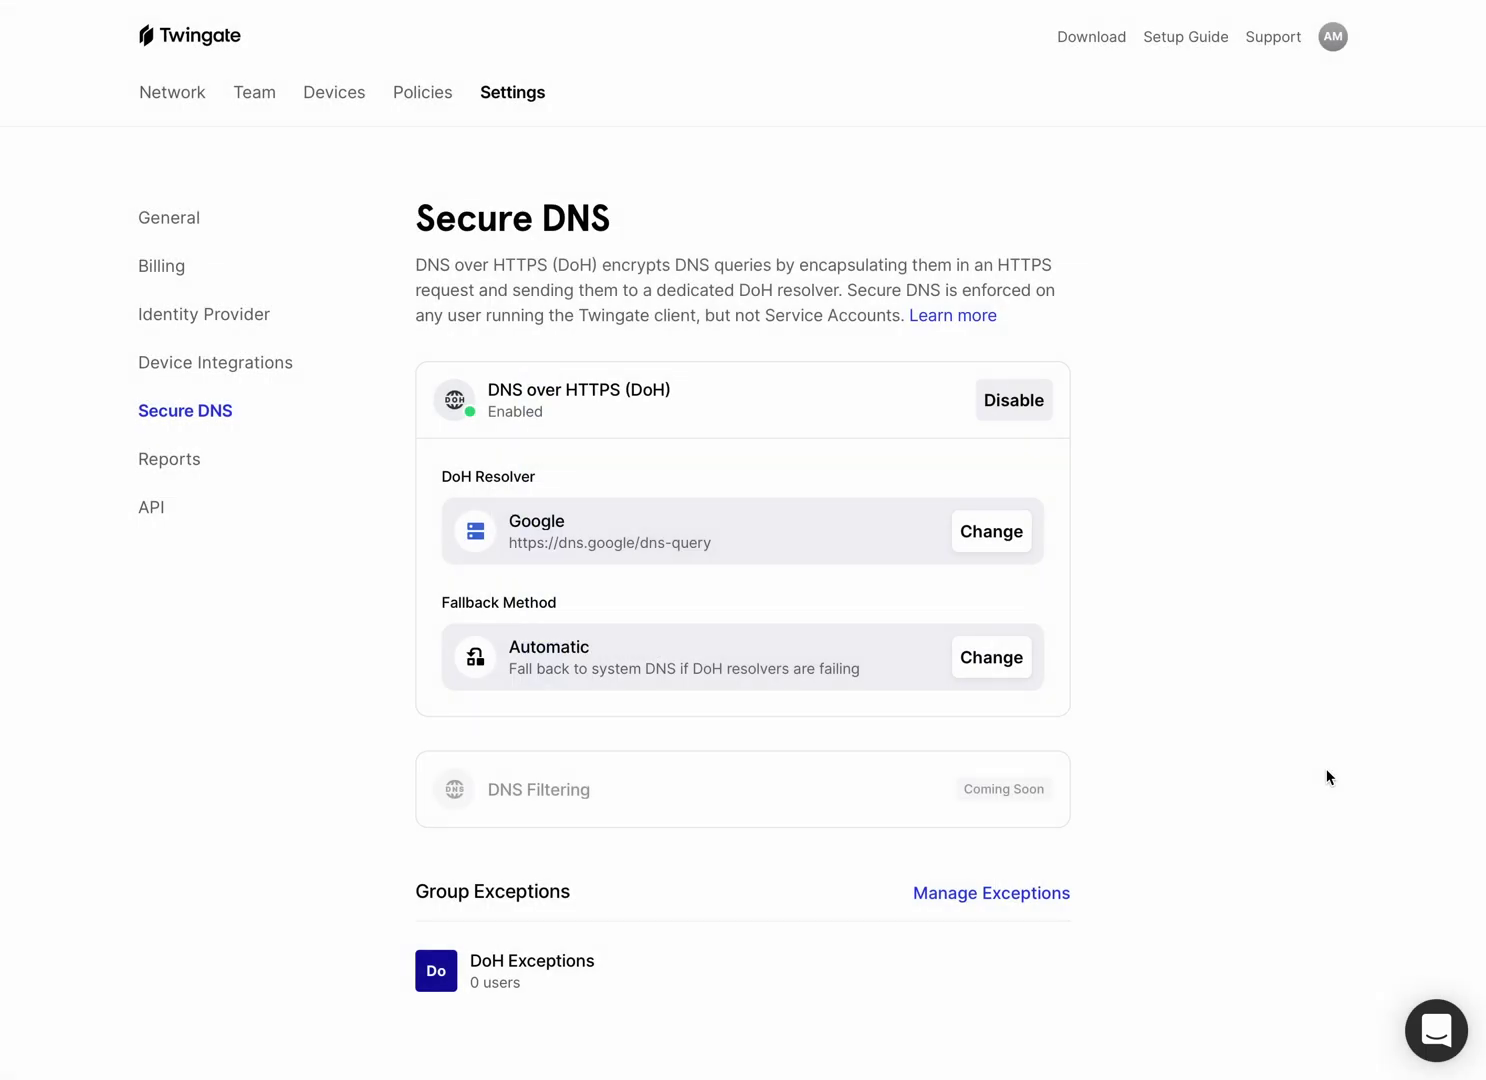
click(983, 538)
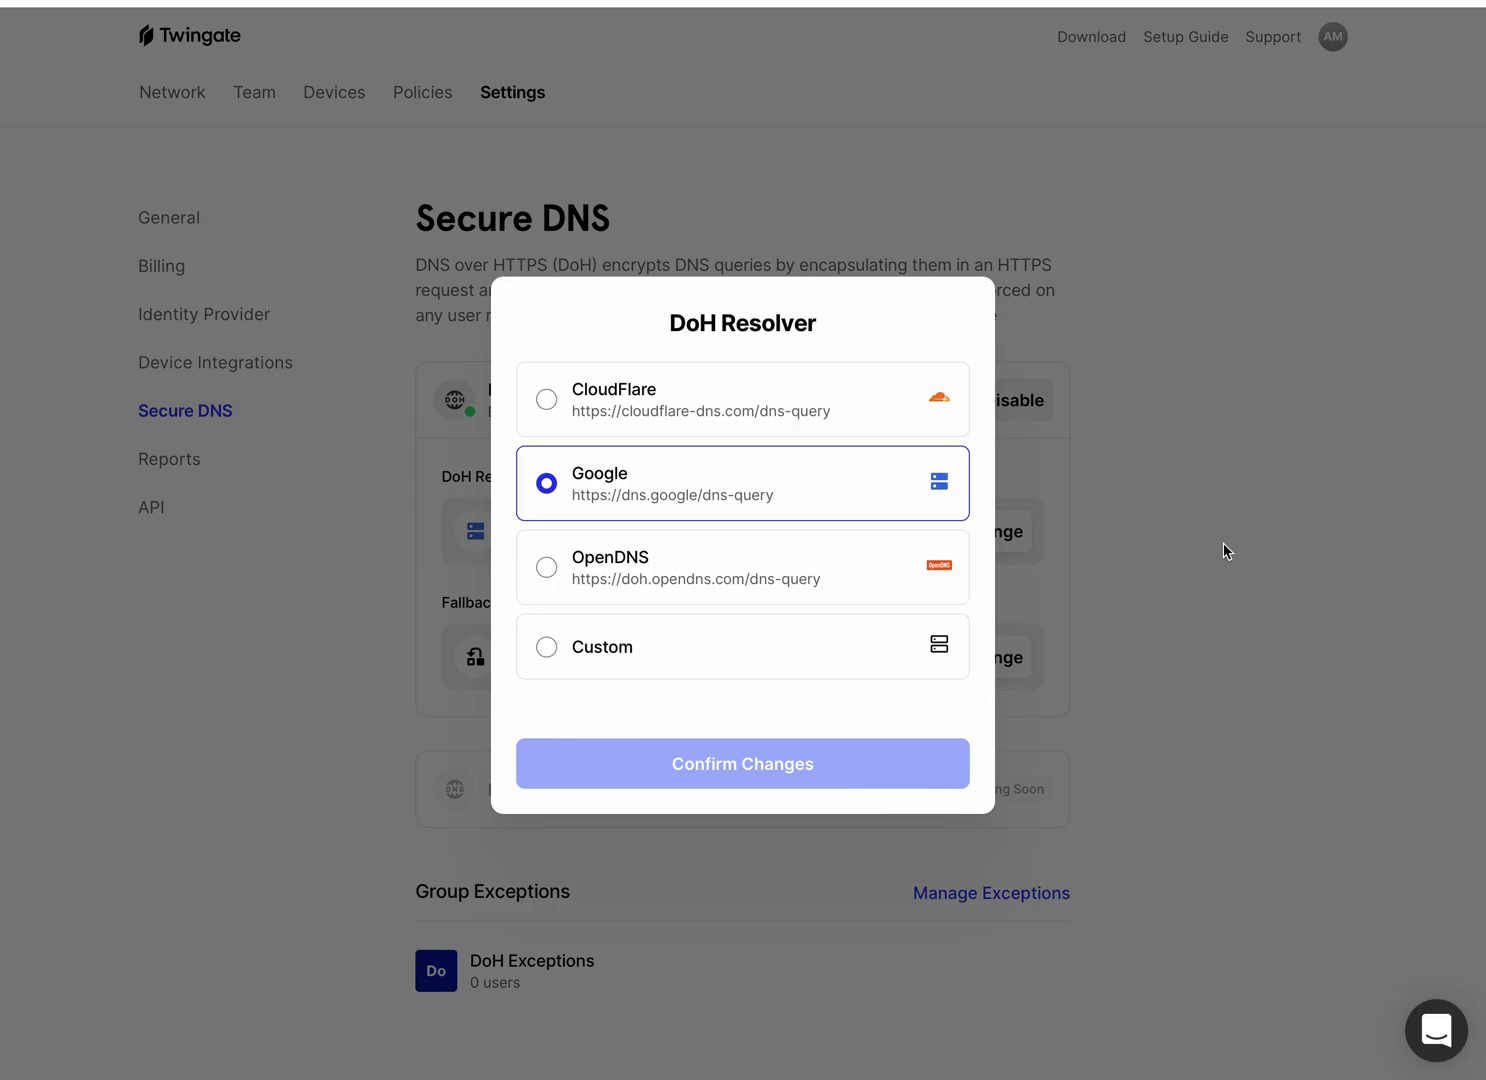
click(1197, 484)
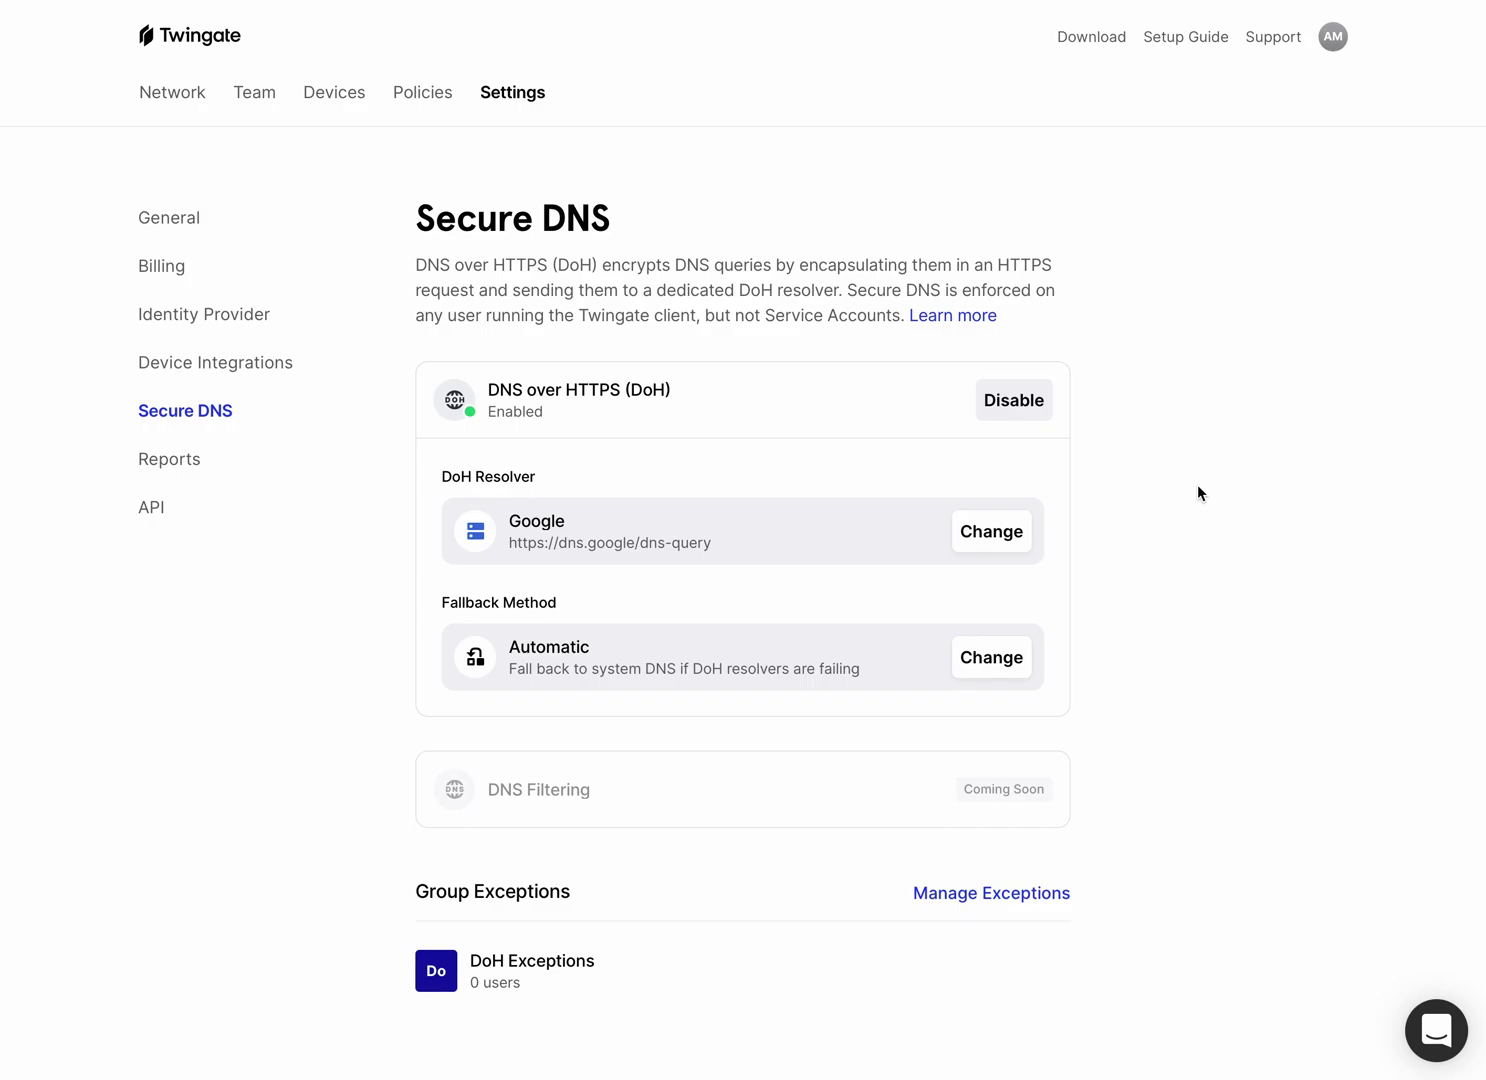
Step: Change the Secure DNS fallback method from Automatic to Strict
click(985, 658)
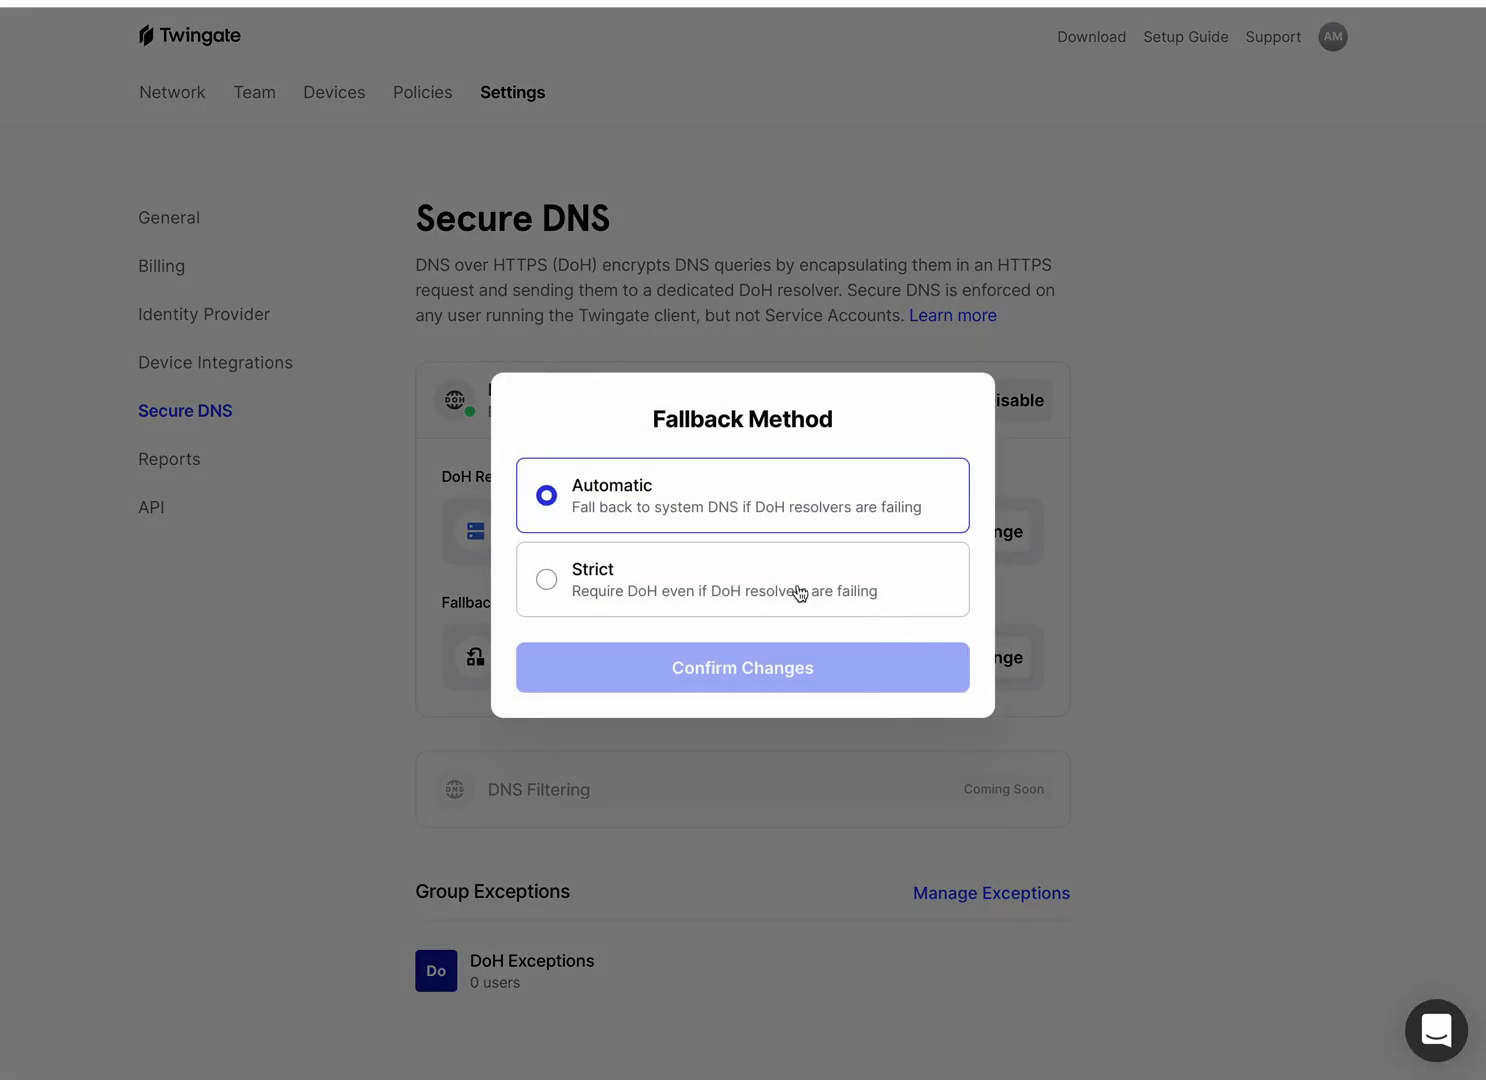
click(676, 586)
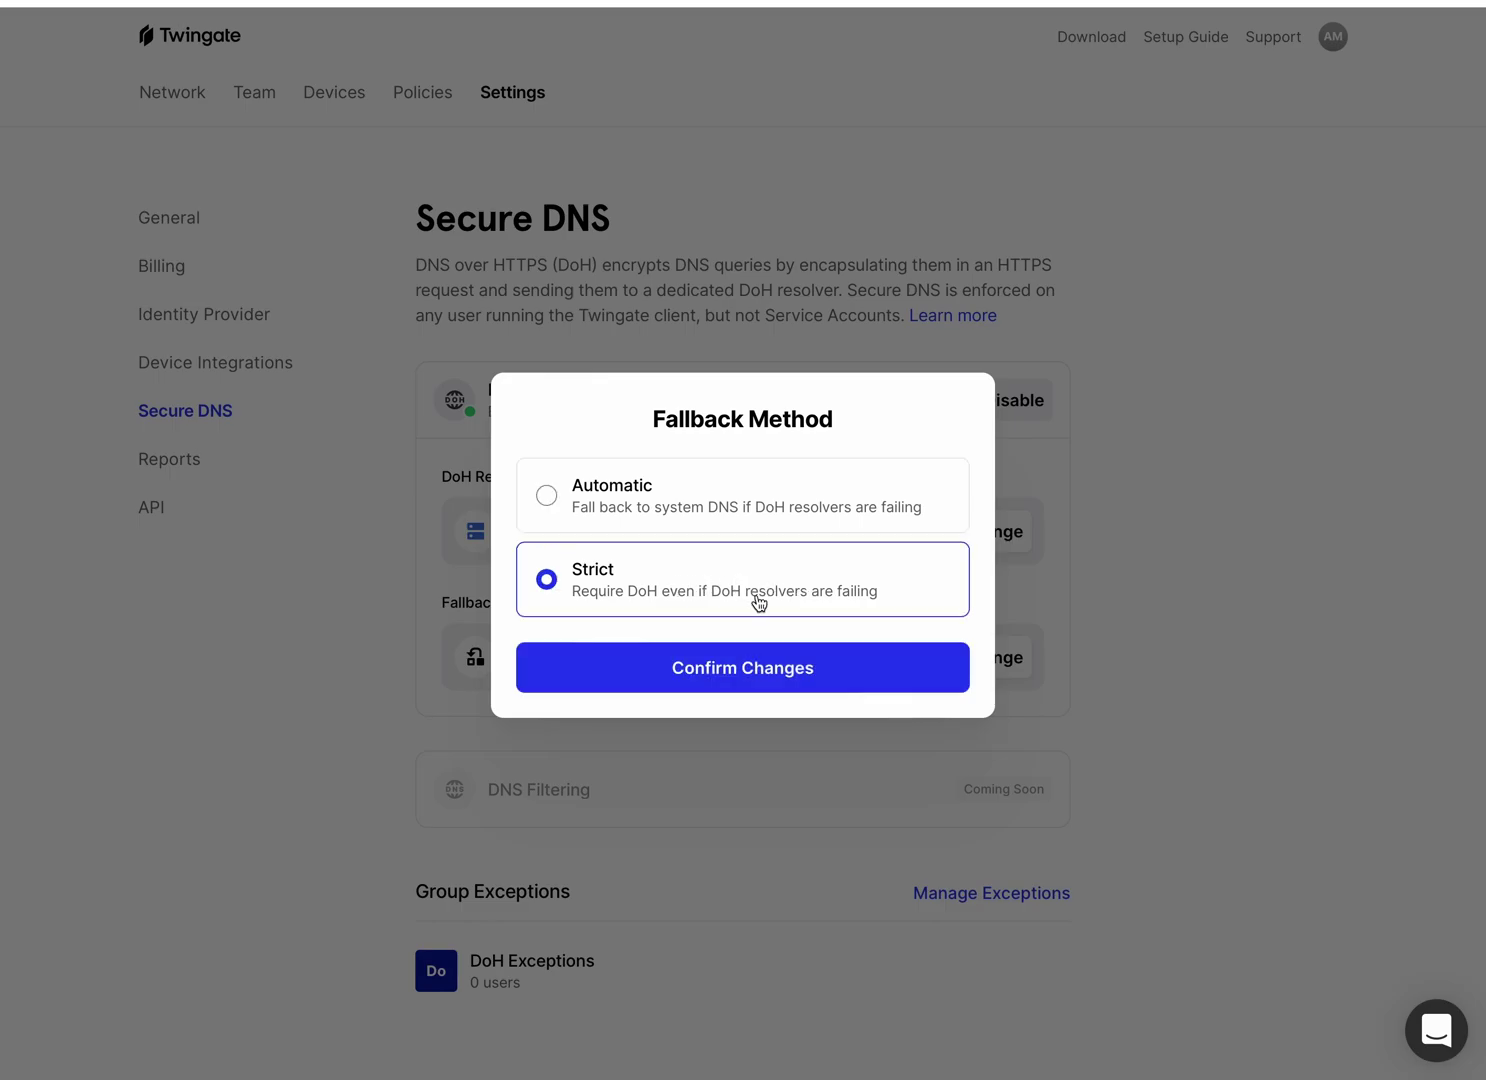
click(829, 670)
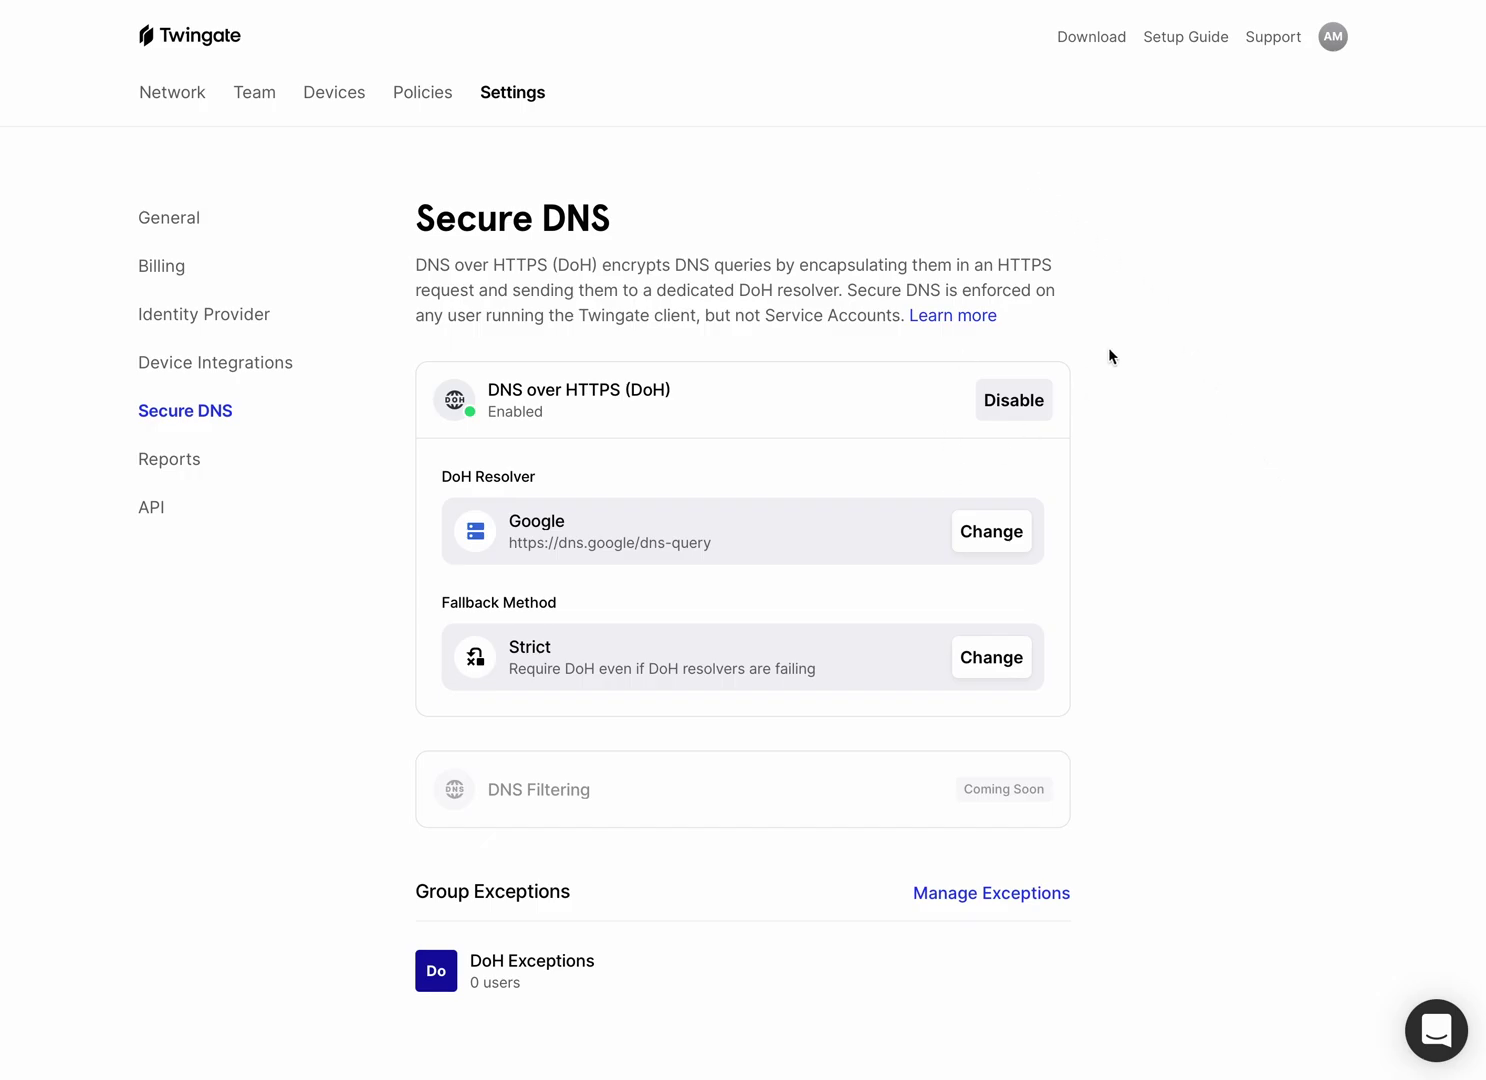
Step: Select the Twingate DNS configuration's DNS-over-HTTPS endpoint URL on the NextDNS Setup page
click(1021, 2)
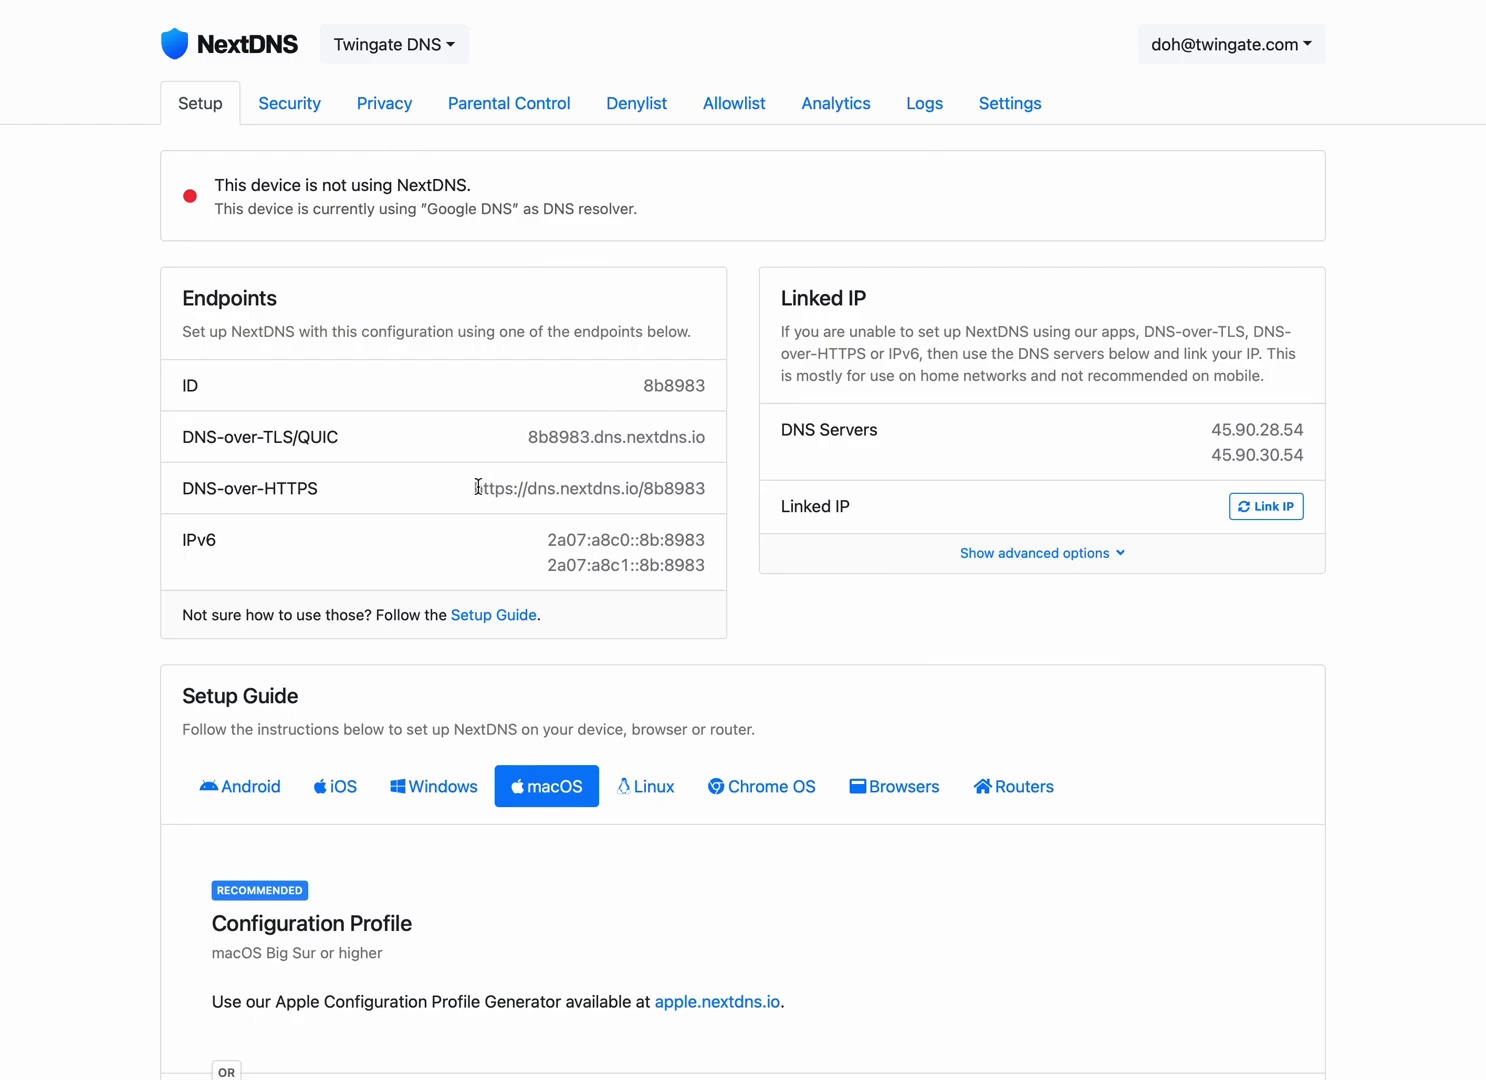
drag(473, 490, 714, 488)
key(ctrl+c)
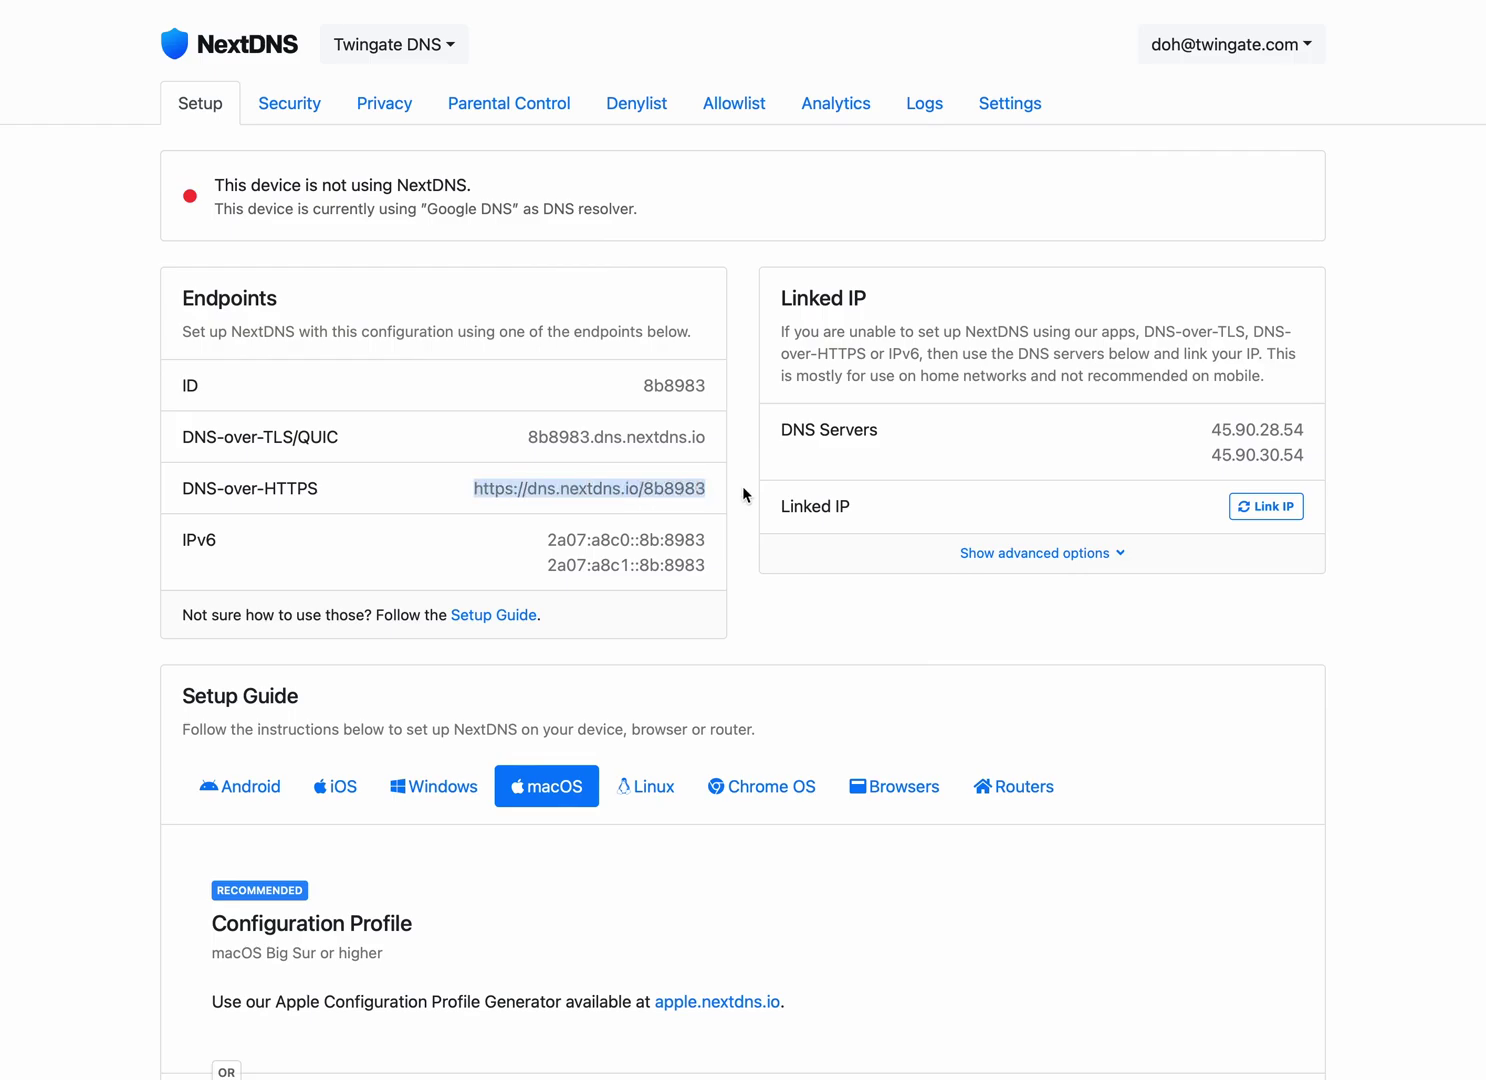
click(743, 495)
key(ctrl+Tab)
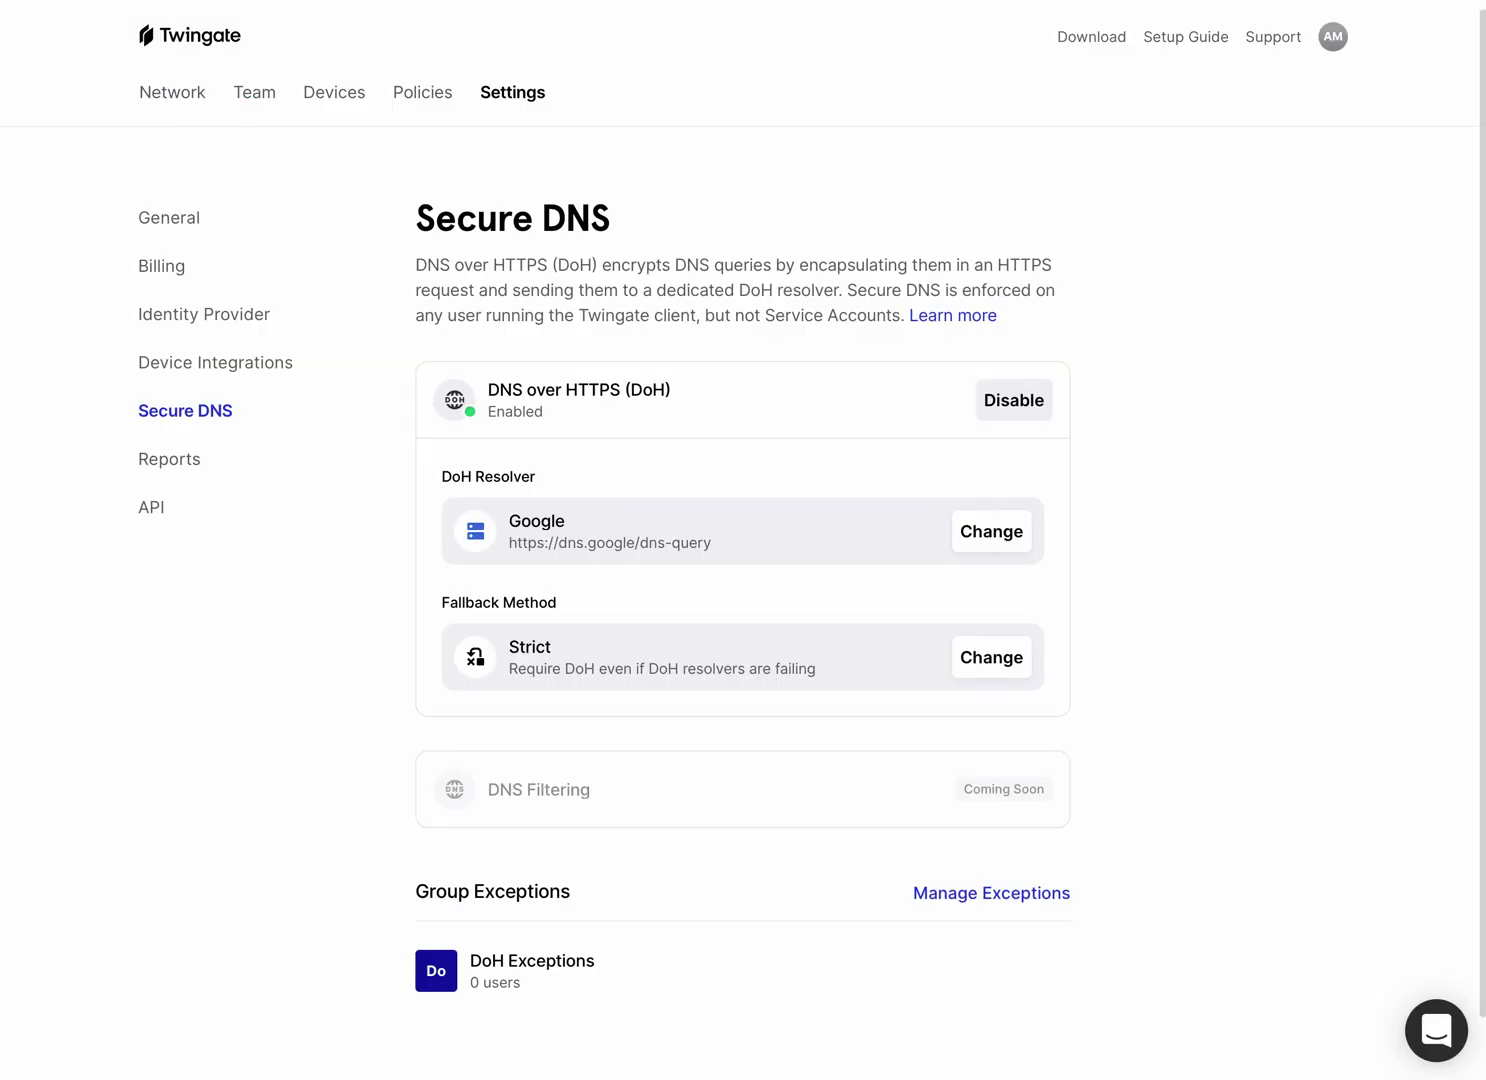
click(1004, 655)
click(1160, 524)
click(963, 527)
click(631, 648)
click(668, 724)
key(ctrl+v)
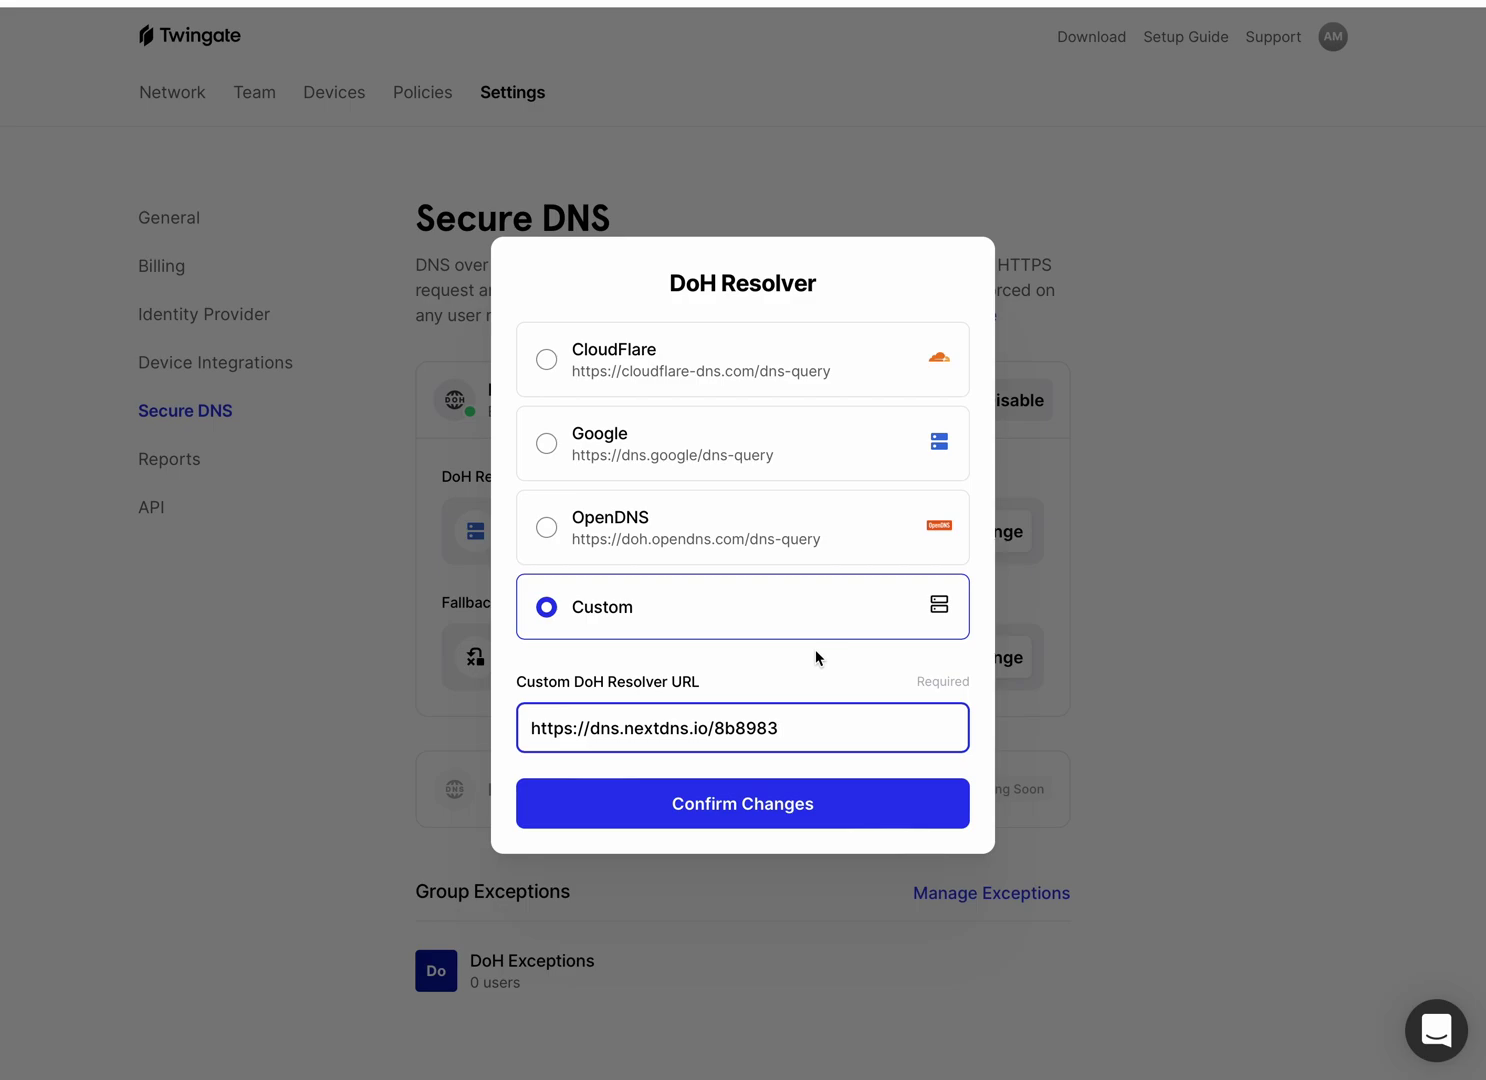
click(765, 811)
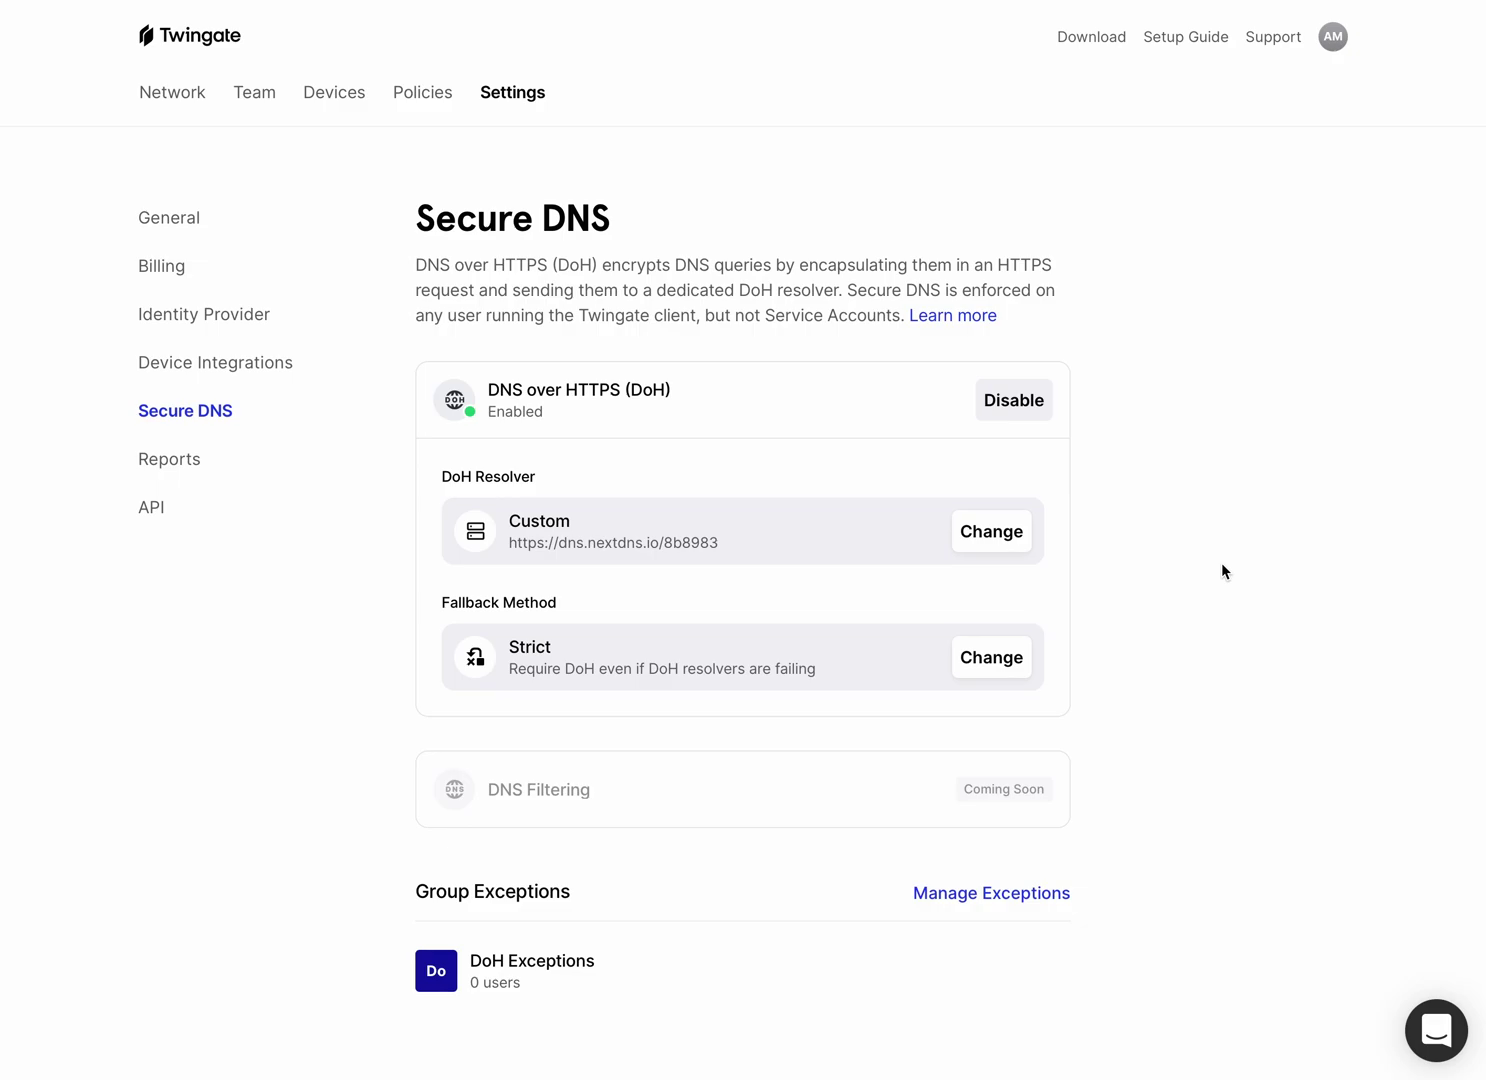
Step: View the NextDNS query logs and refresh them until the first my.nextdns.io query appears
click(1021, 3)
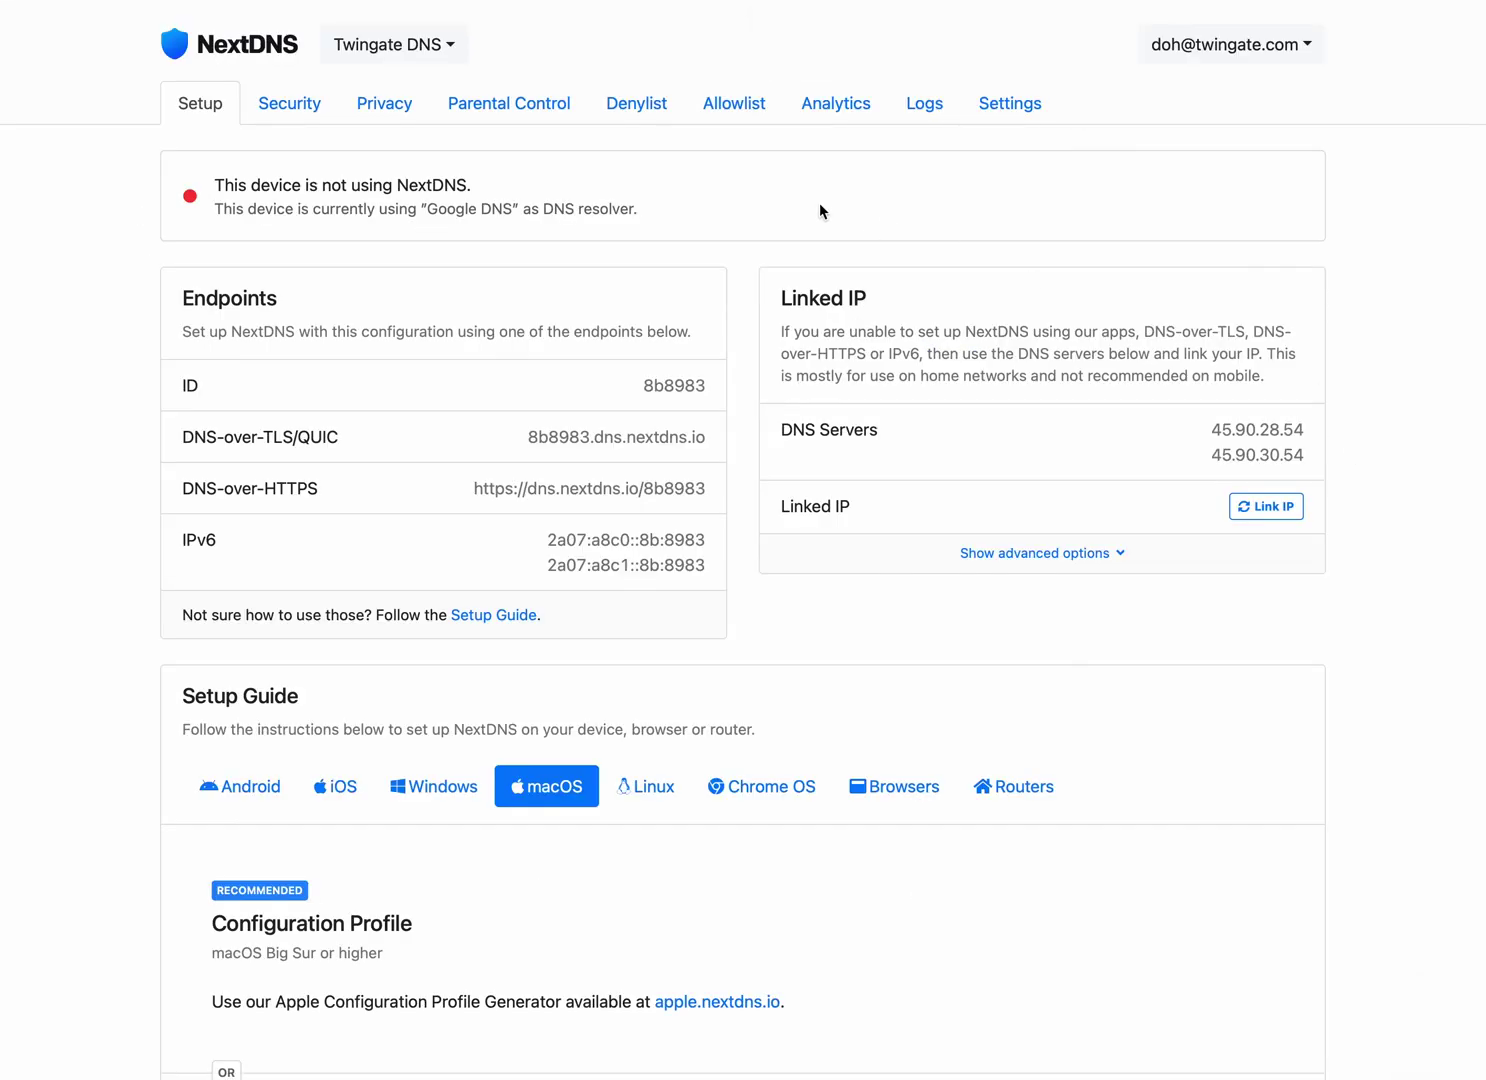
click(820, 106)
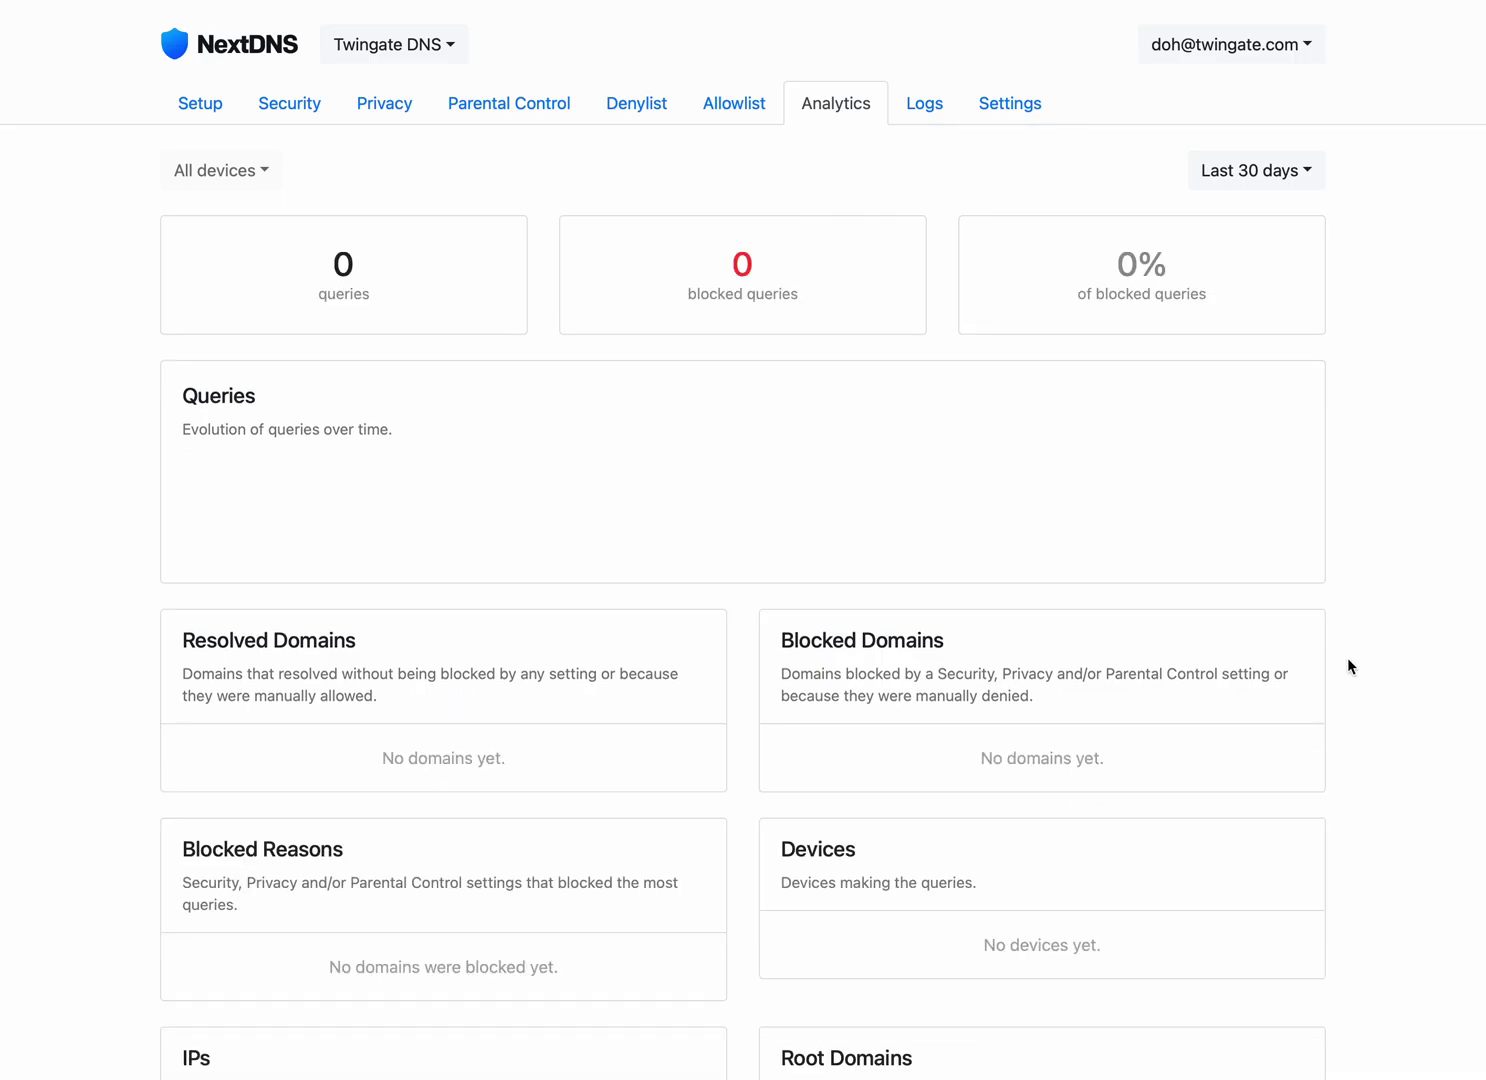
scroll(1348, 665, down, 2)
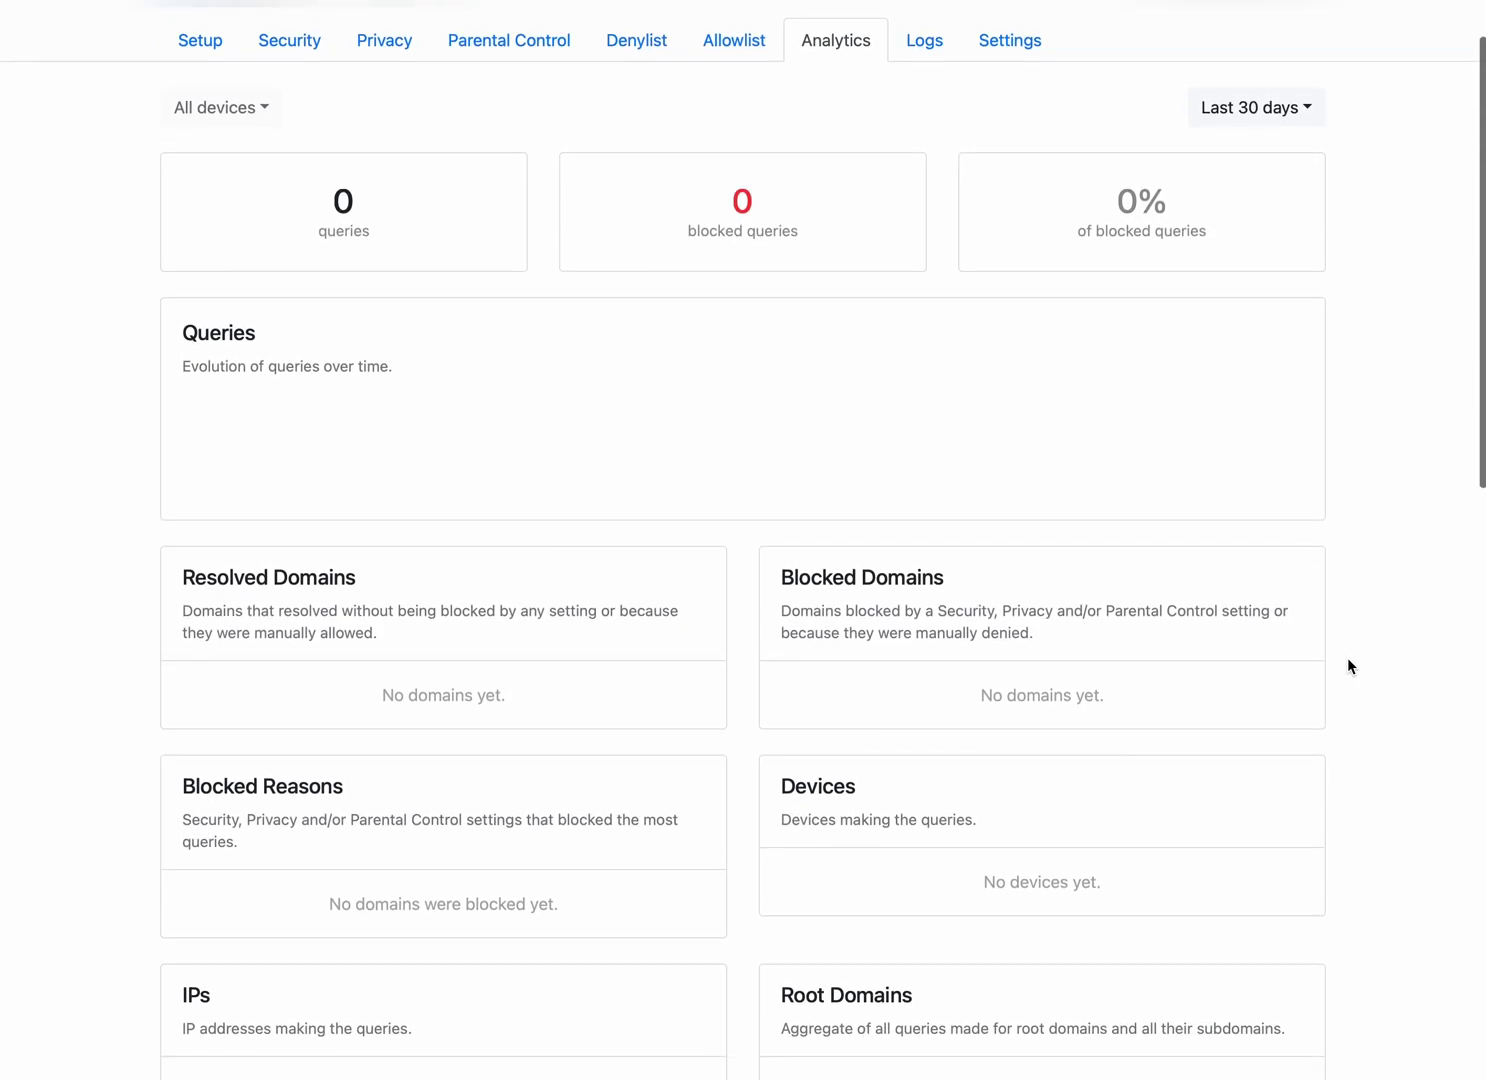
scroll(1348, 666, up, 2)
click(922, 105)
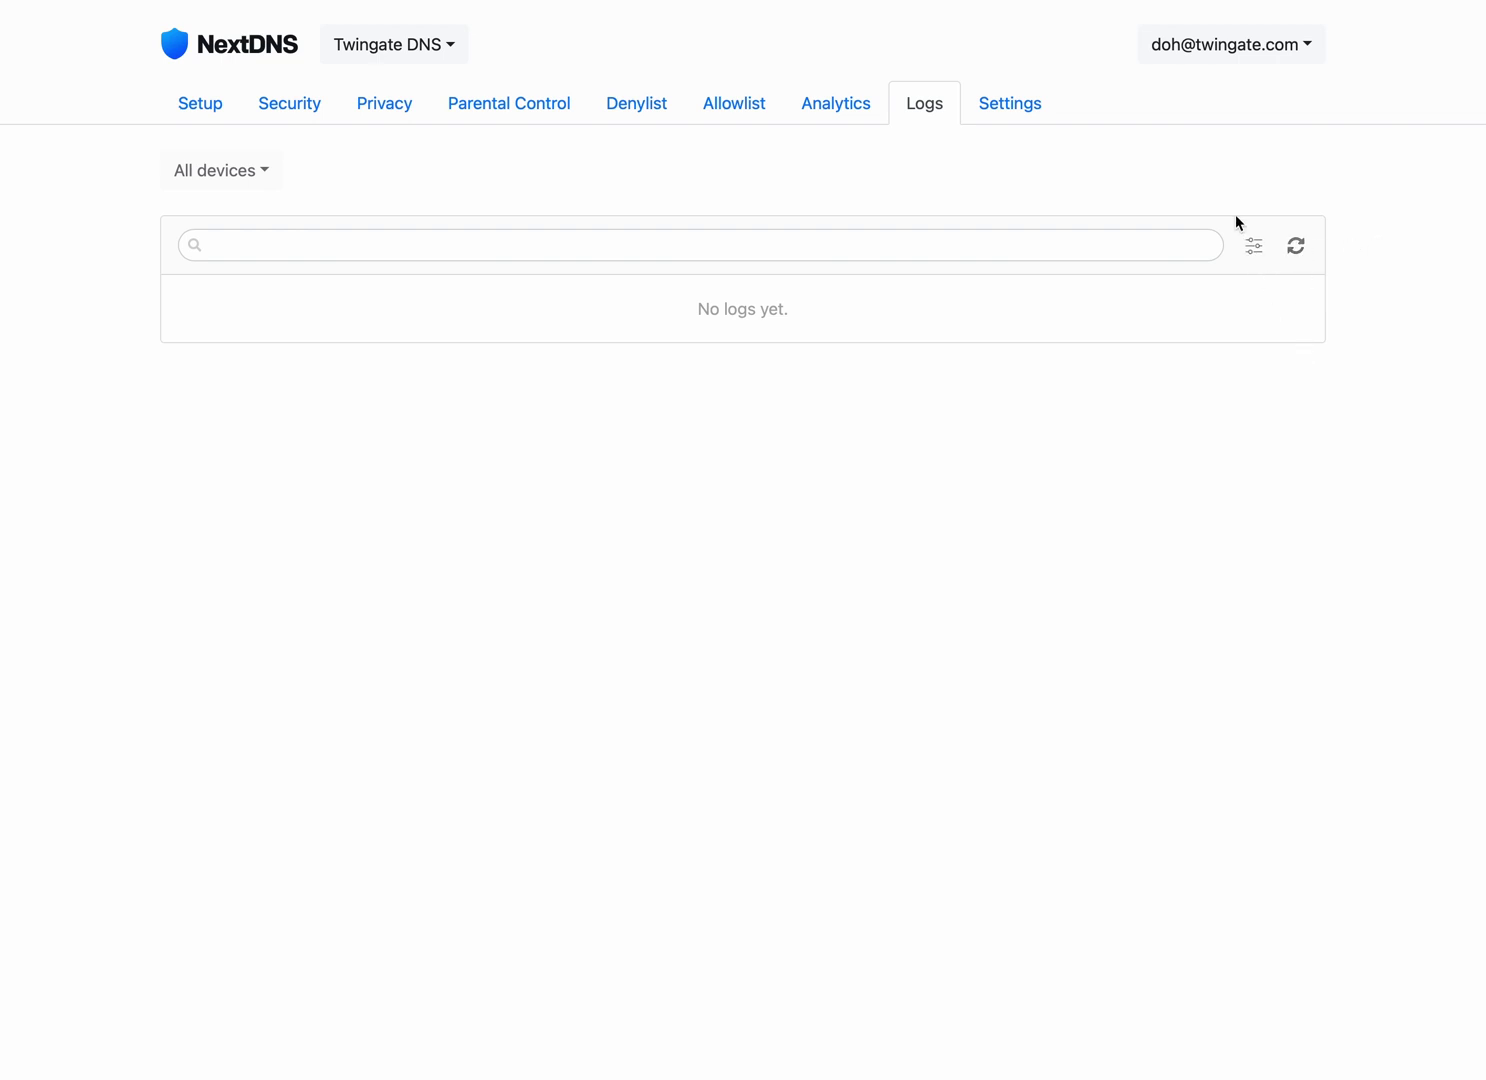
mouse_move(230, 172)
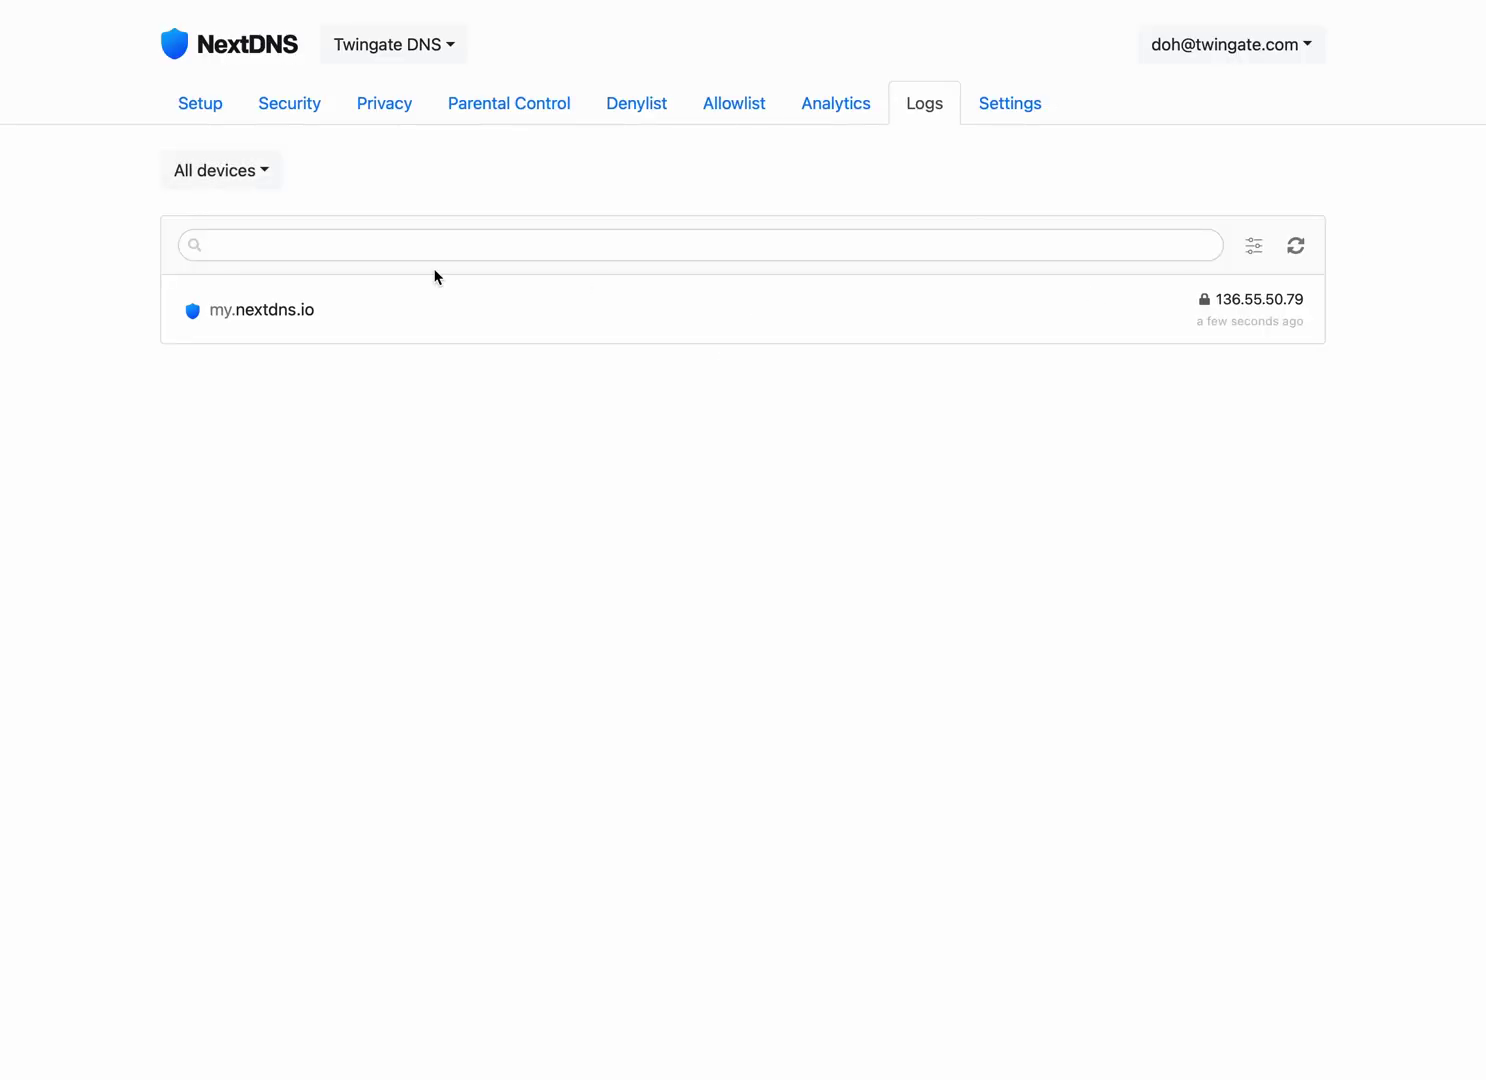
click(1295, 246)
Step: Visit nytimes in a new Safari tab, then return to the NextDNS logs
key(super+t)
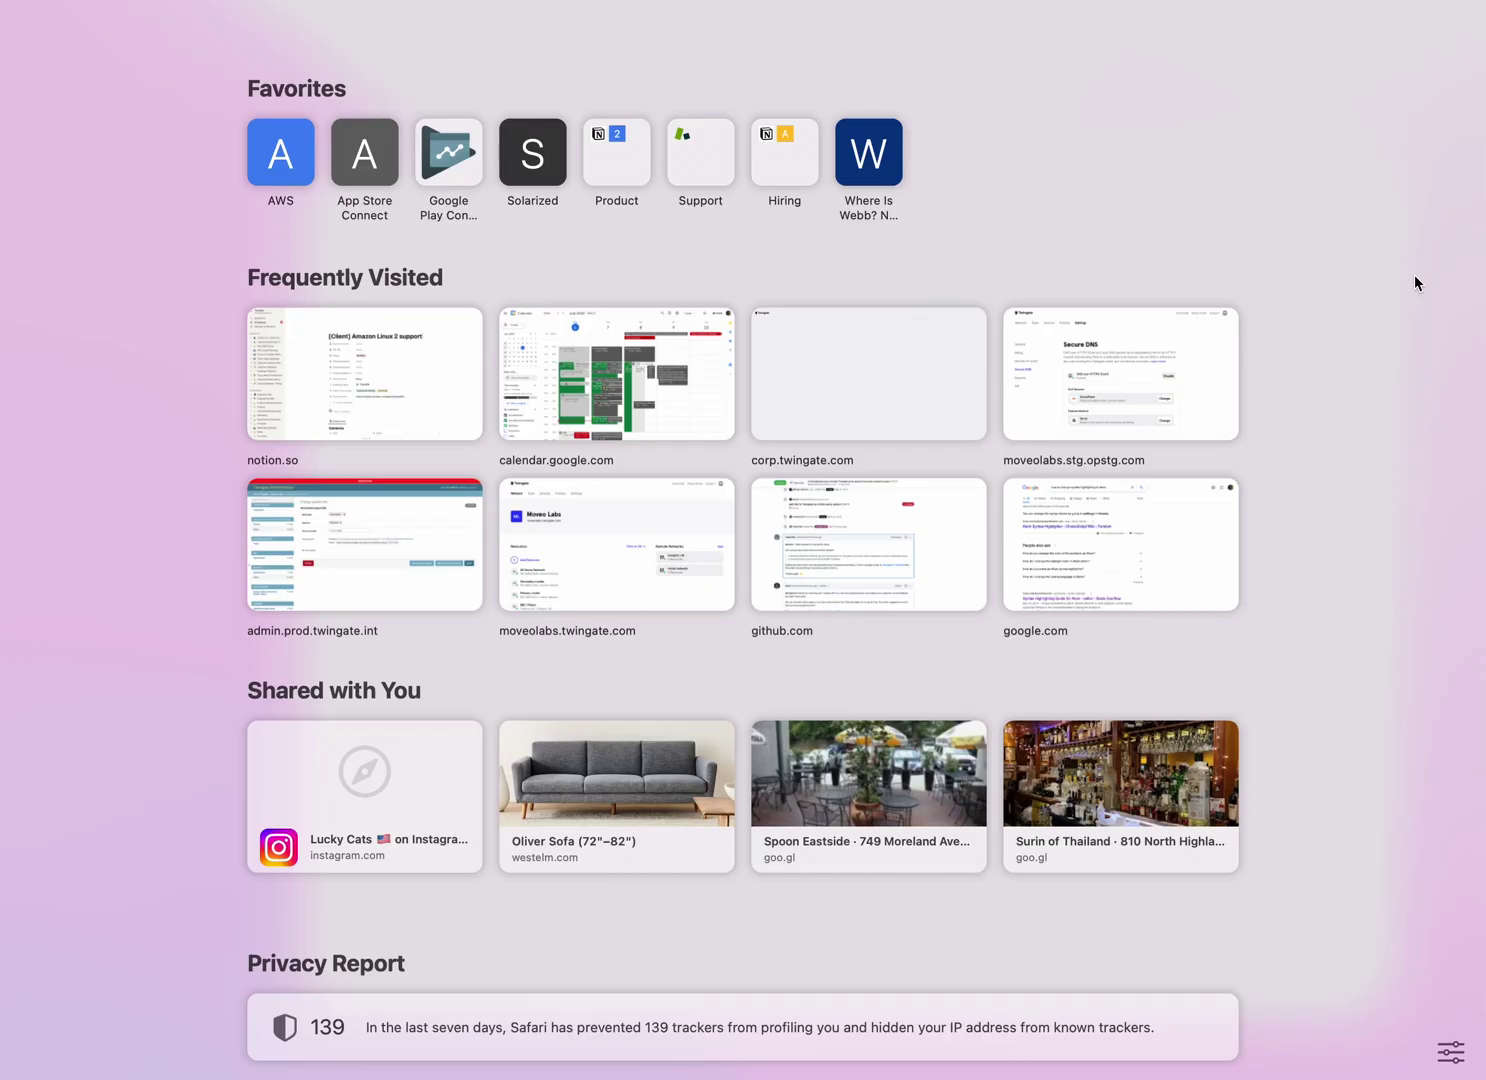
text(nytimes)
key(Return)
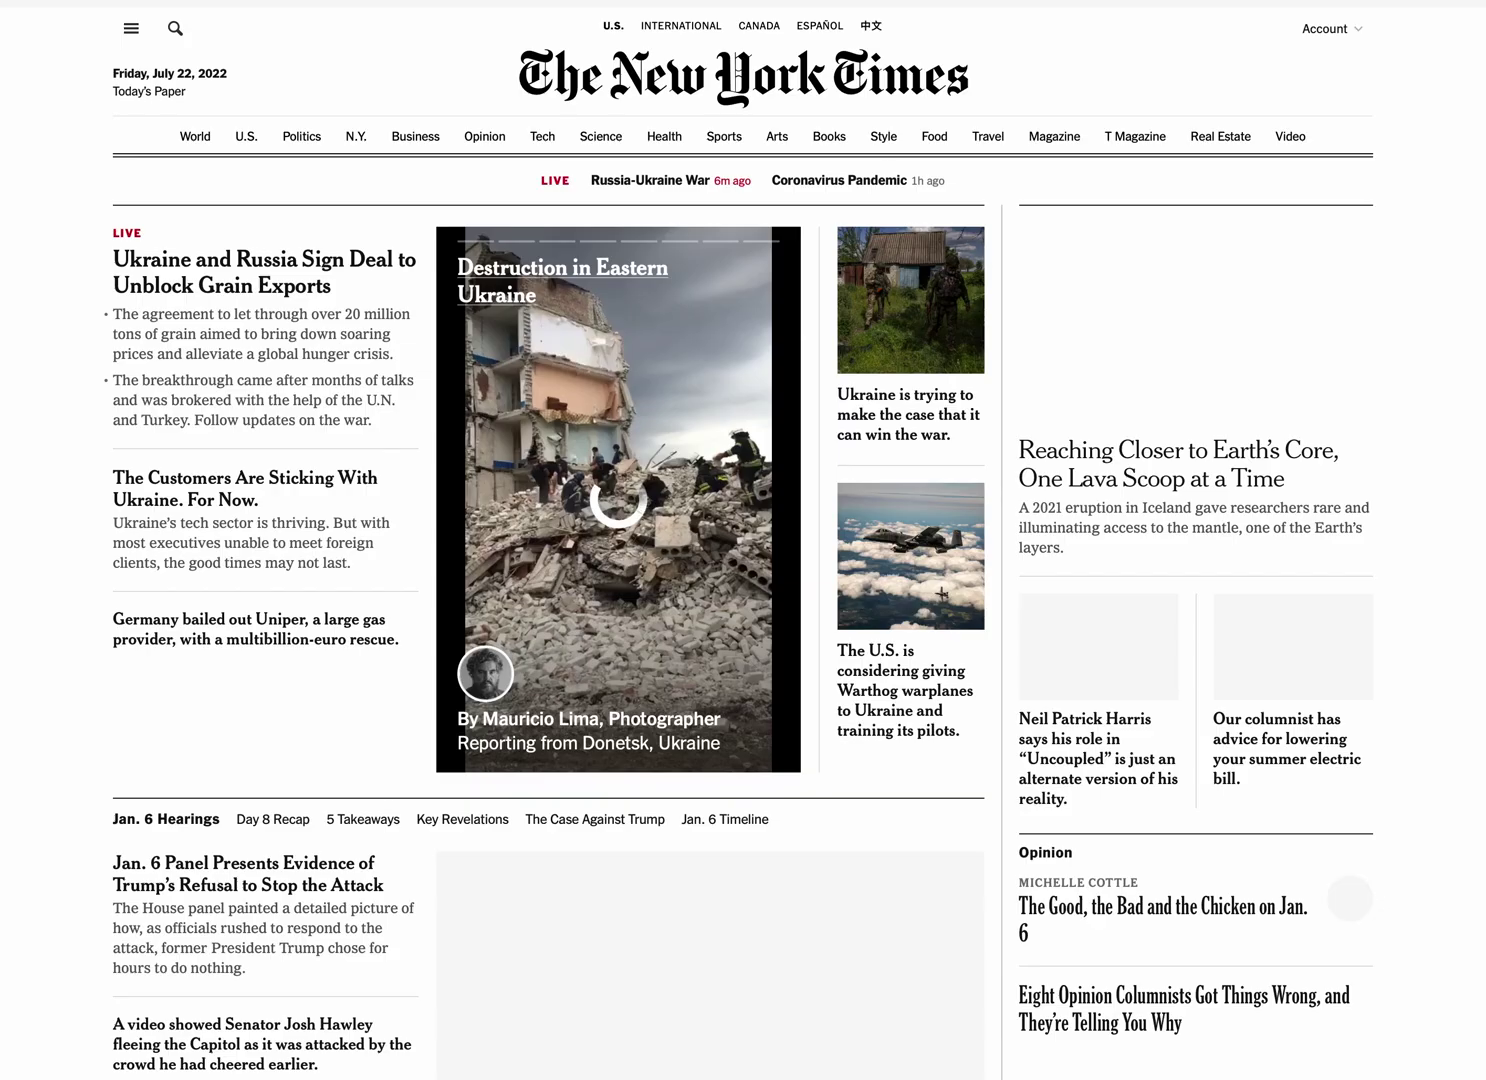
key(ctrl+shift+Tab)
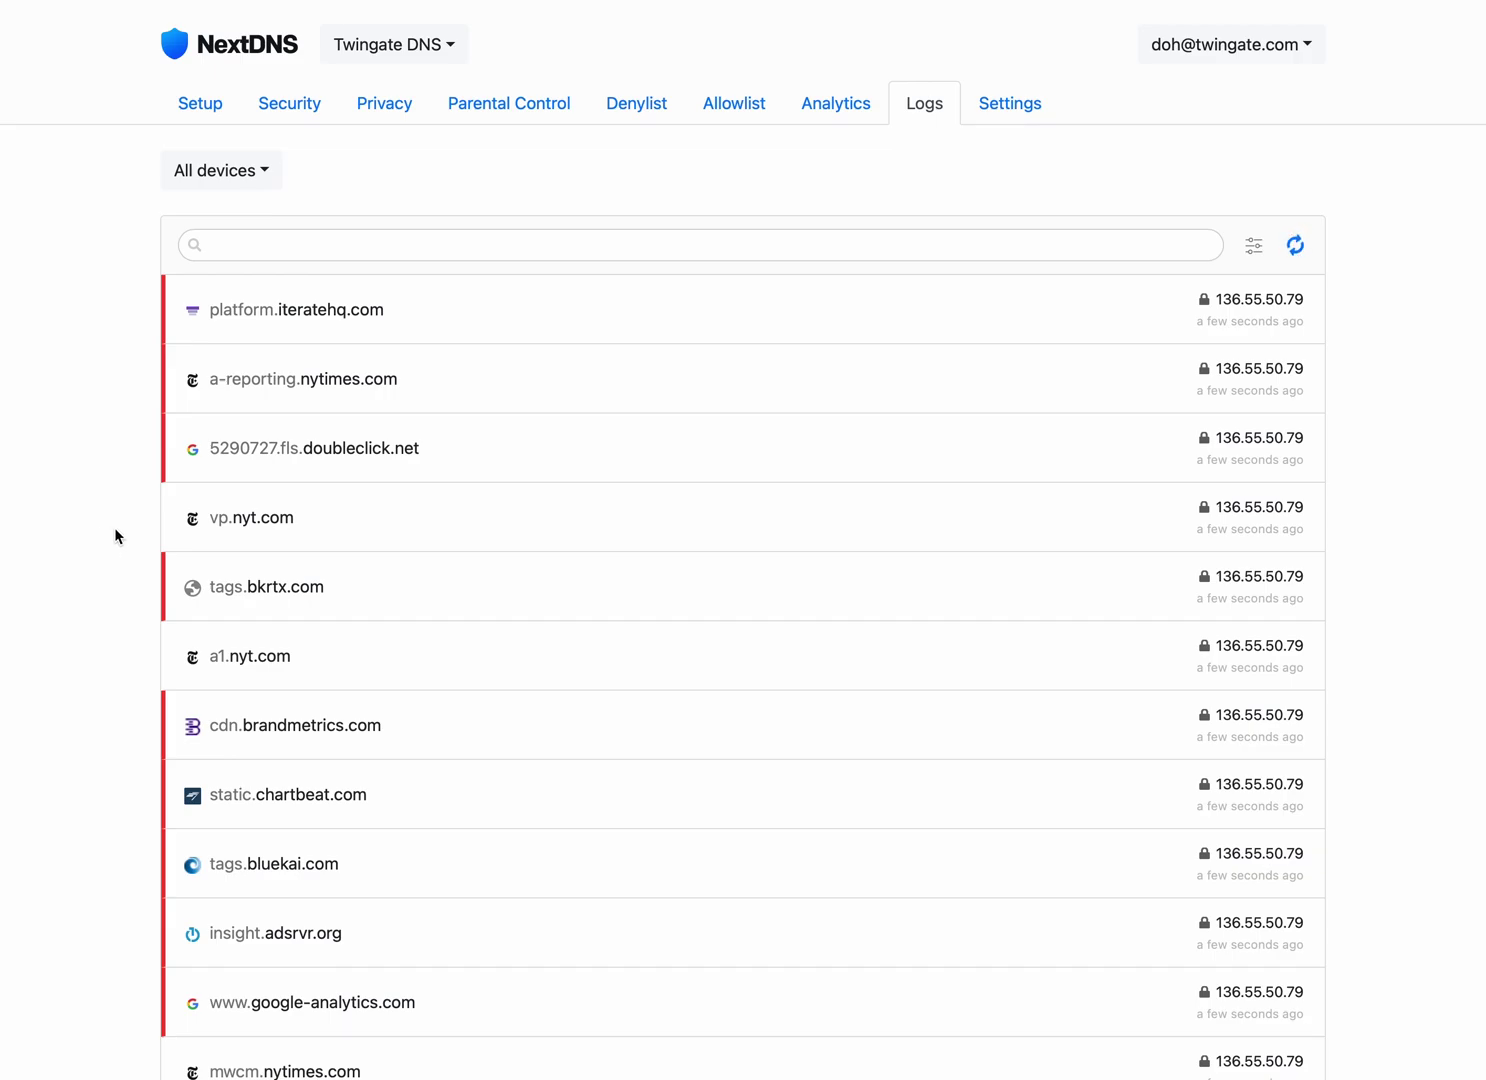
Step: Browse the logged New York Times queries and blocked trackers, then reload to show twingate.slack.com on top
scroll(98, 679, down, 1)
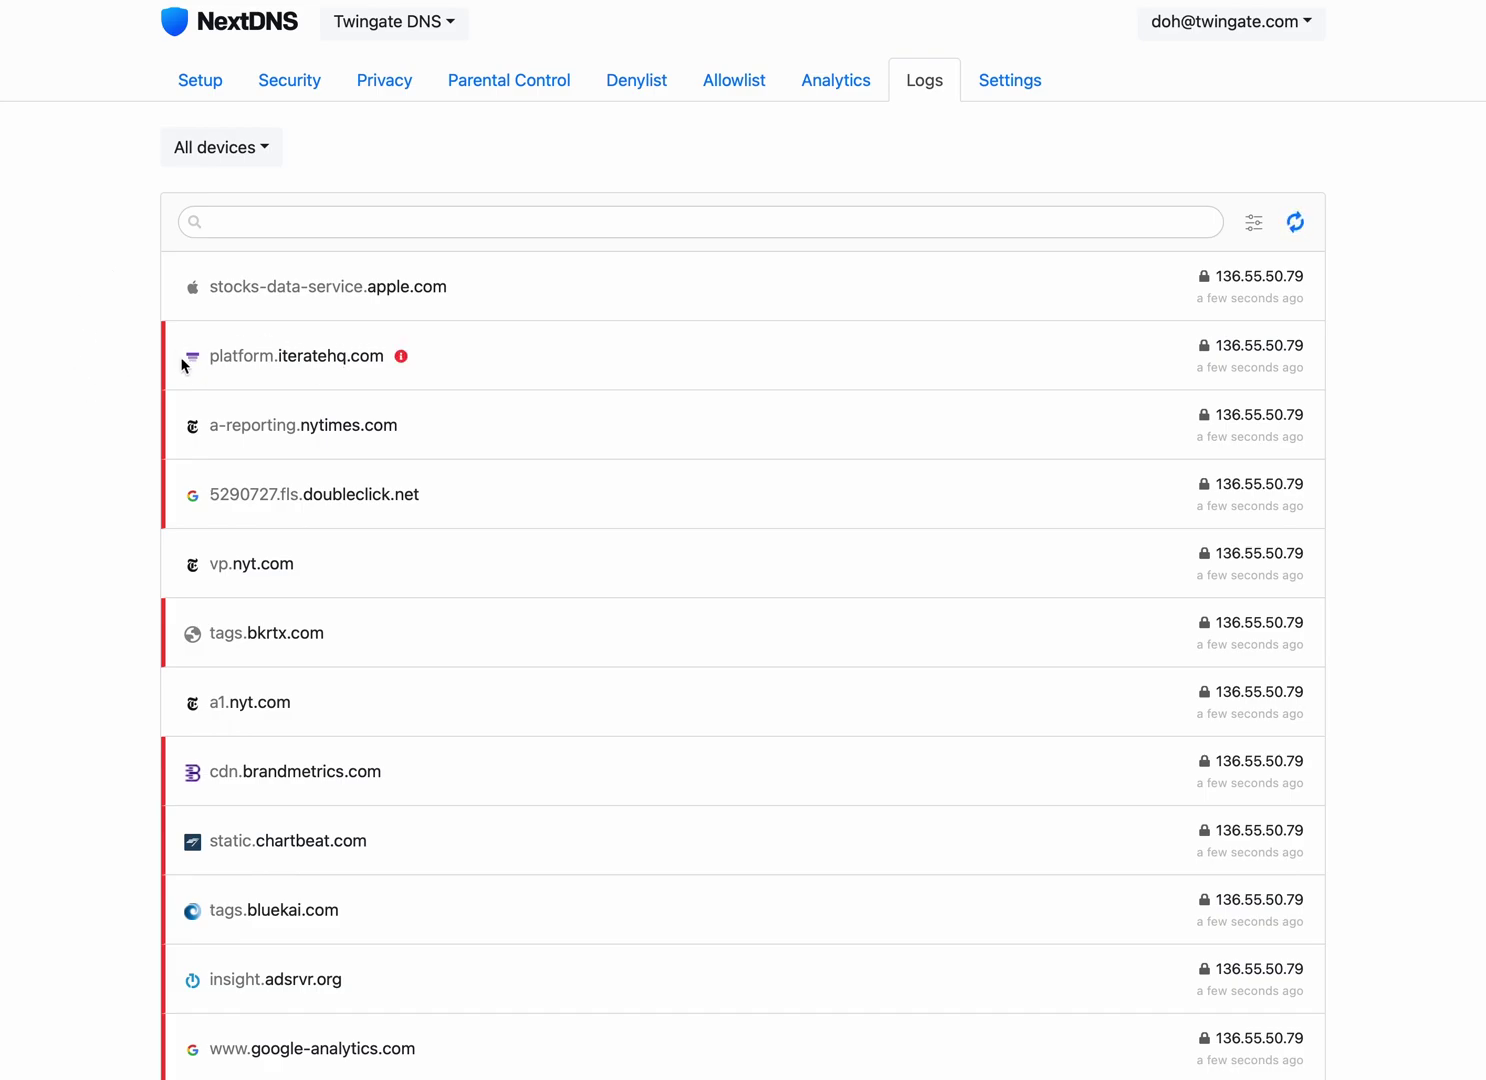
mouse_move(400, 358)
scroll(118, 751, down, 1)
scroll(118, 751, down, 2)
scroll(119, 751, up, 3)
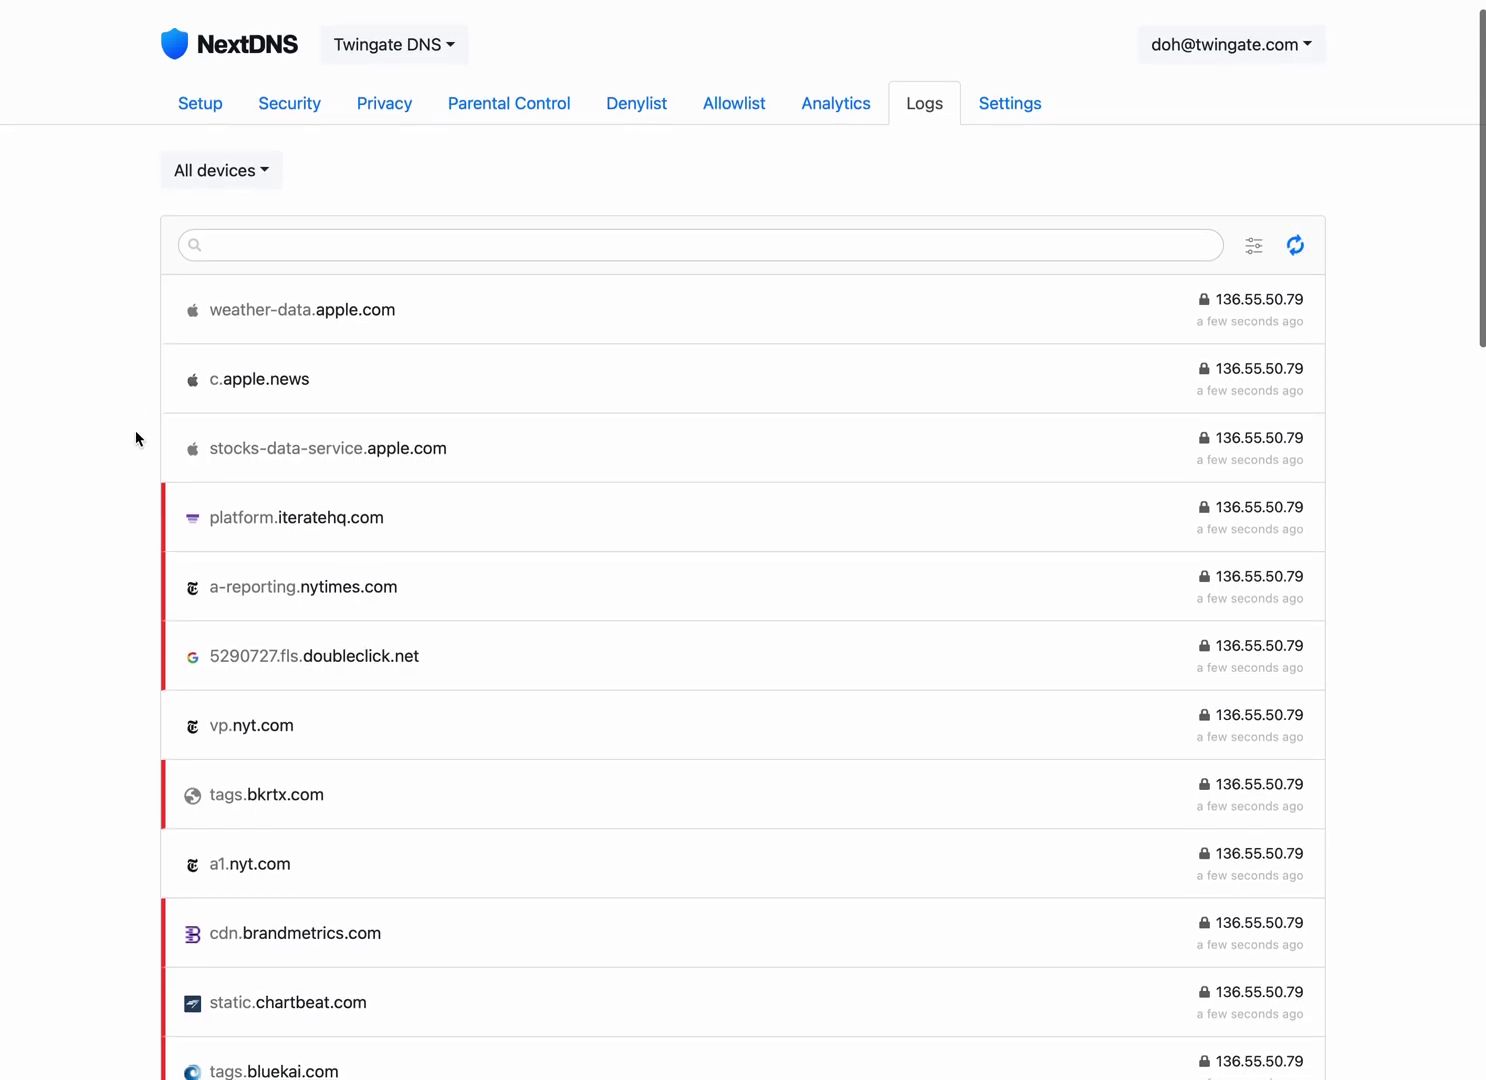
scroll(121, 724, down, 6)
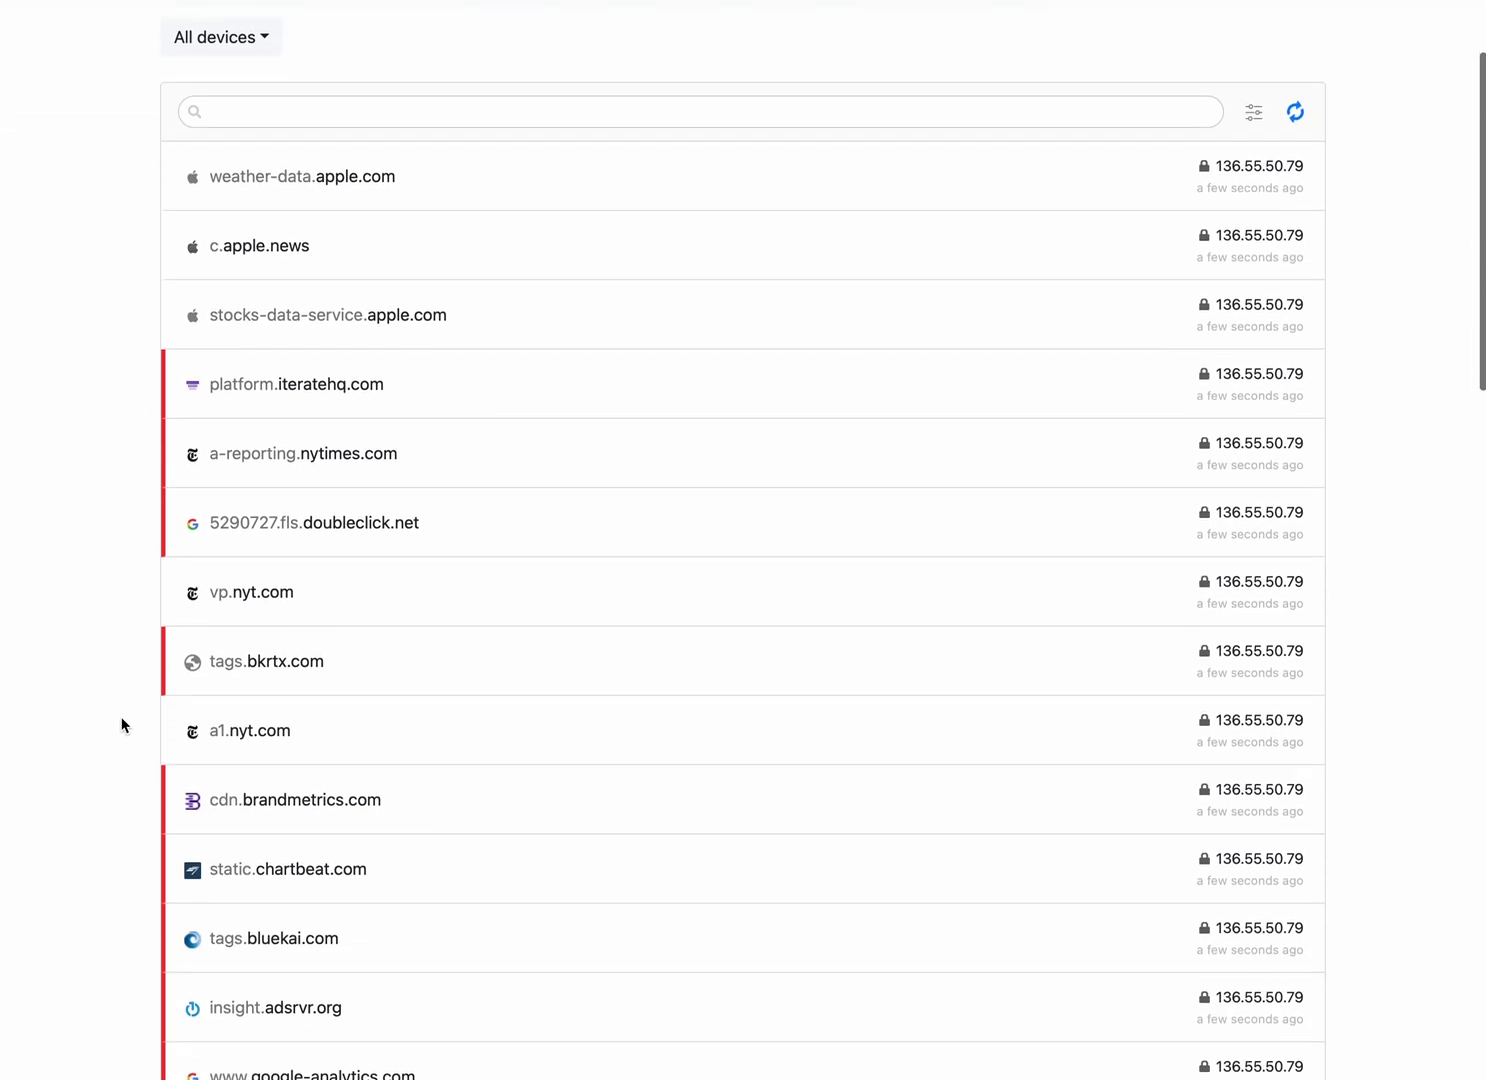
scroll(121, 724, down, 8)
scroll(121, 724, down, 9)
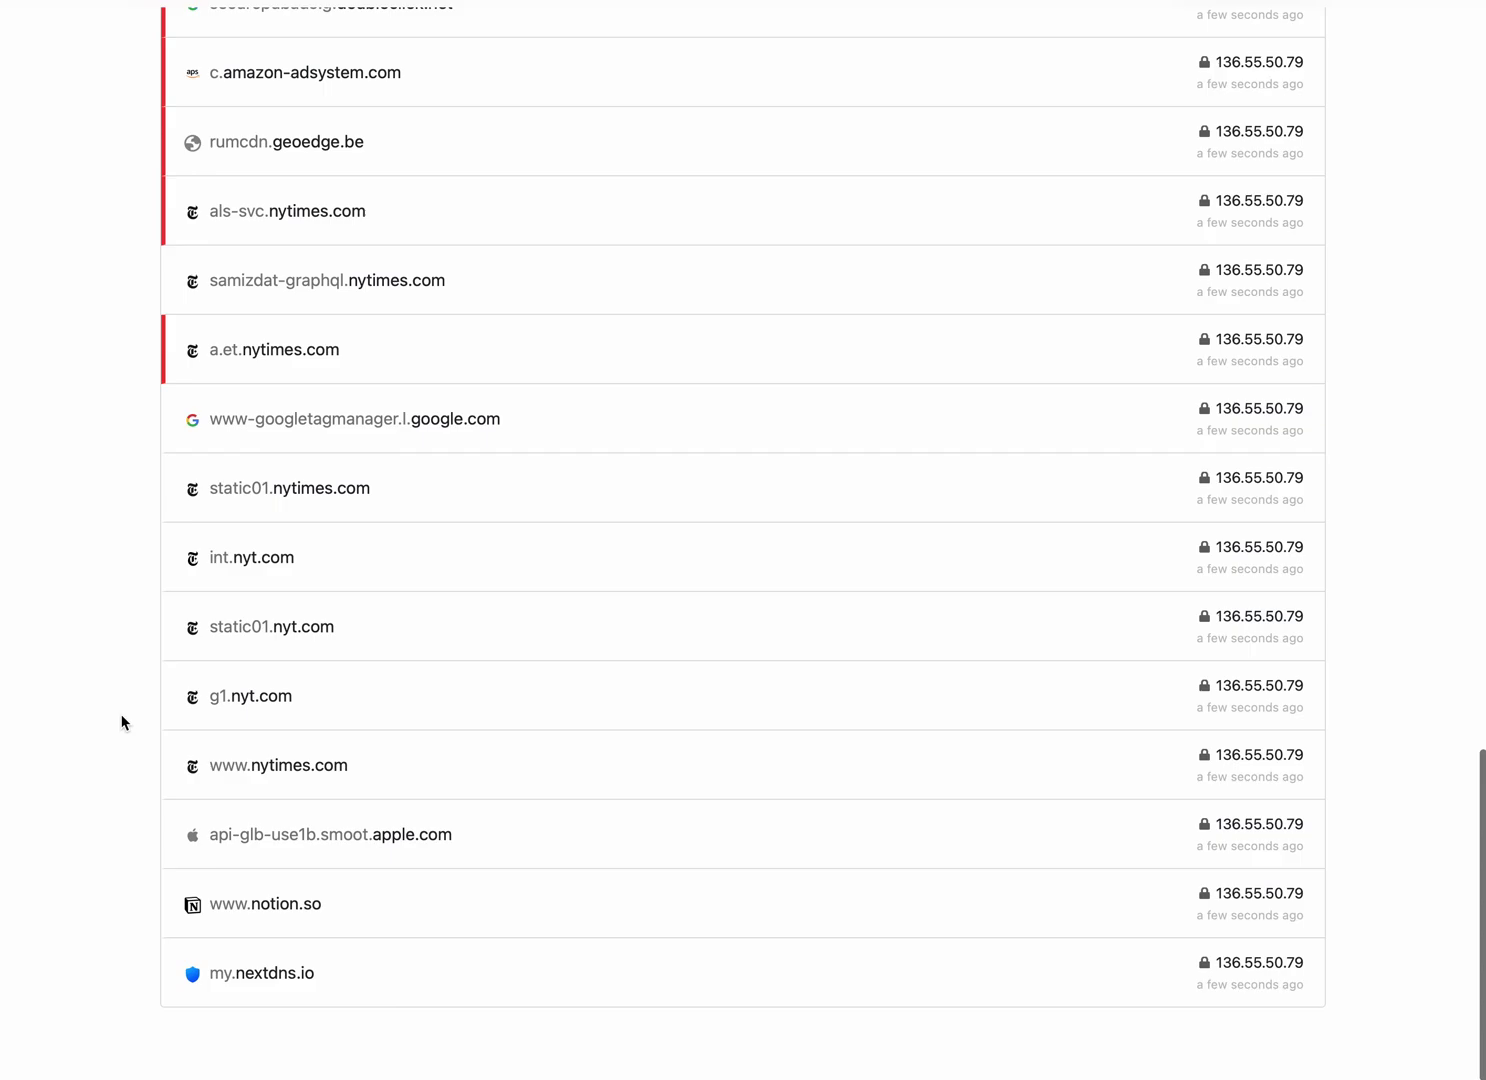
key(super+r)
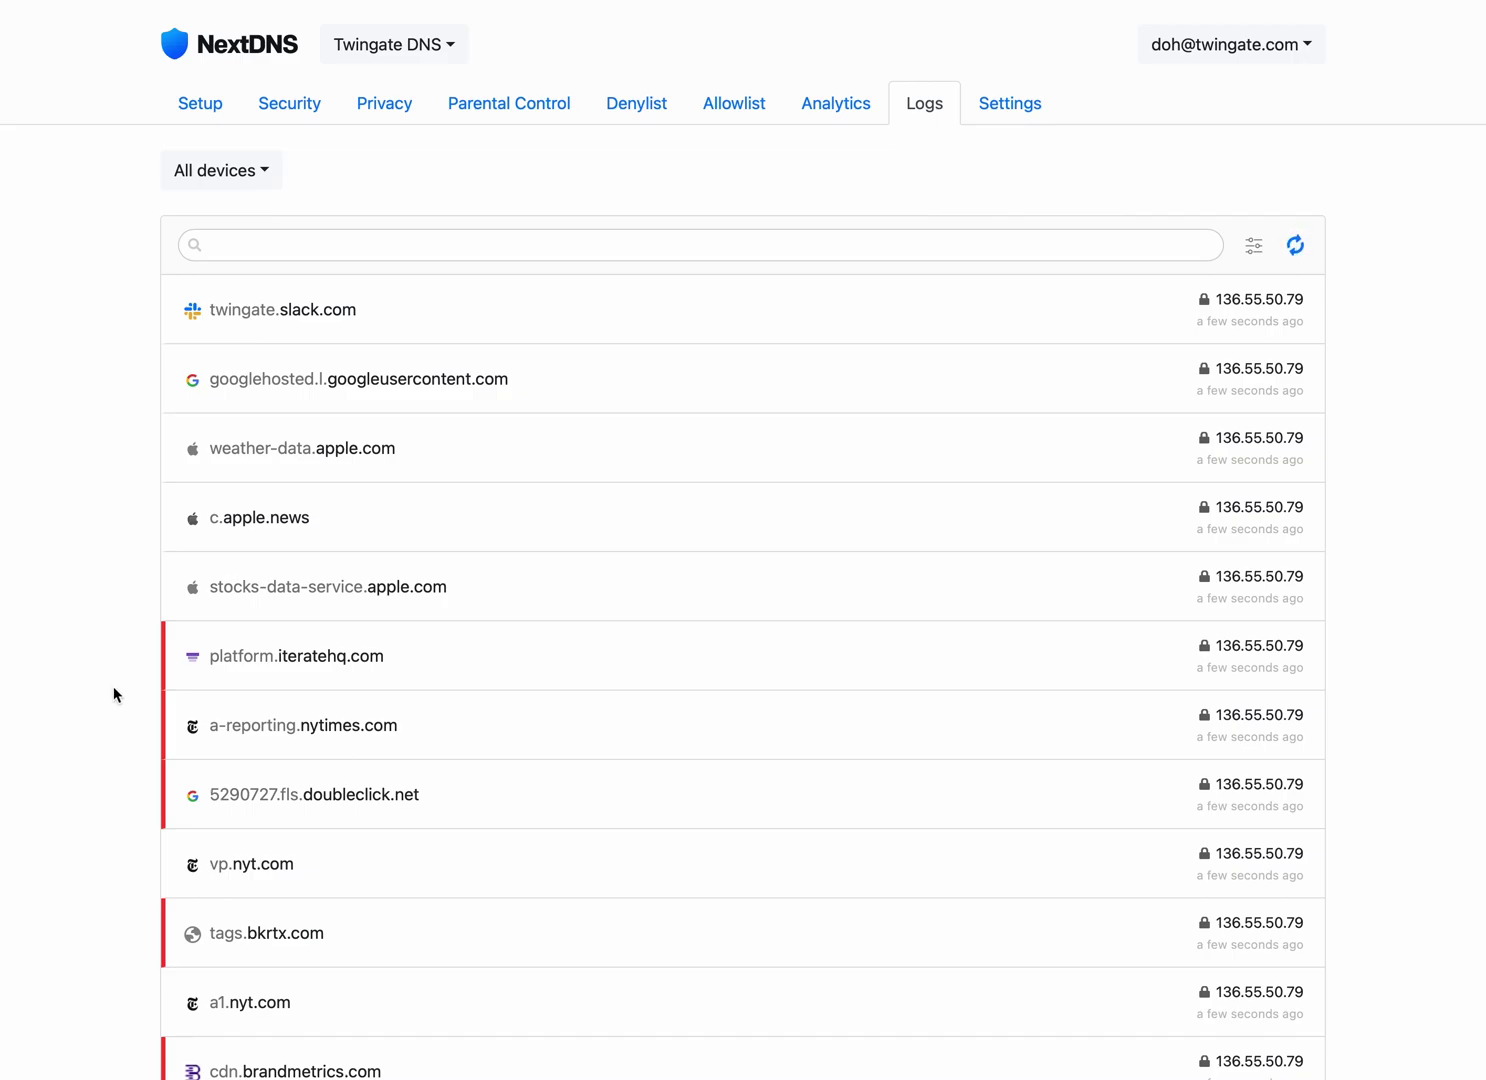
Step: Disable DNS over HTTPS on the Twingate Secure DNS page and confirm
click(580, 3)
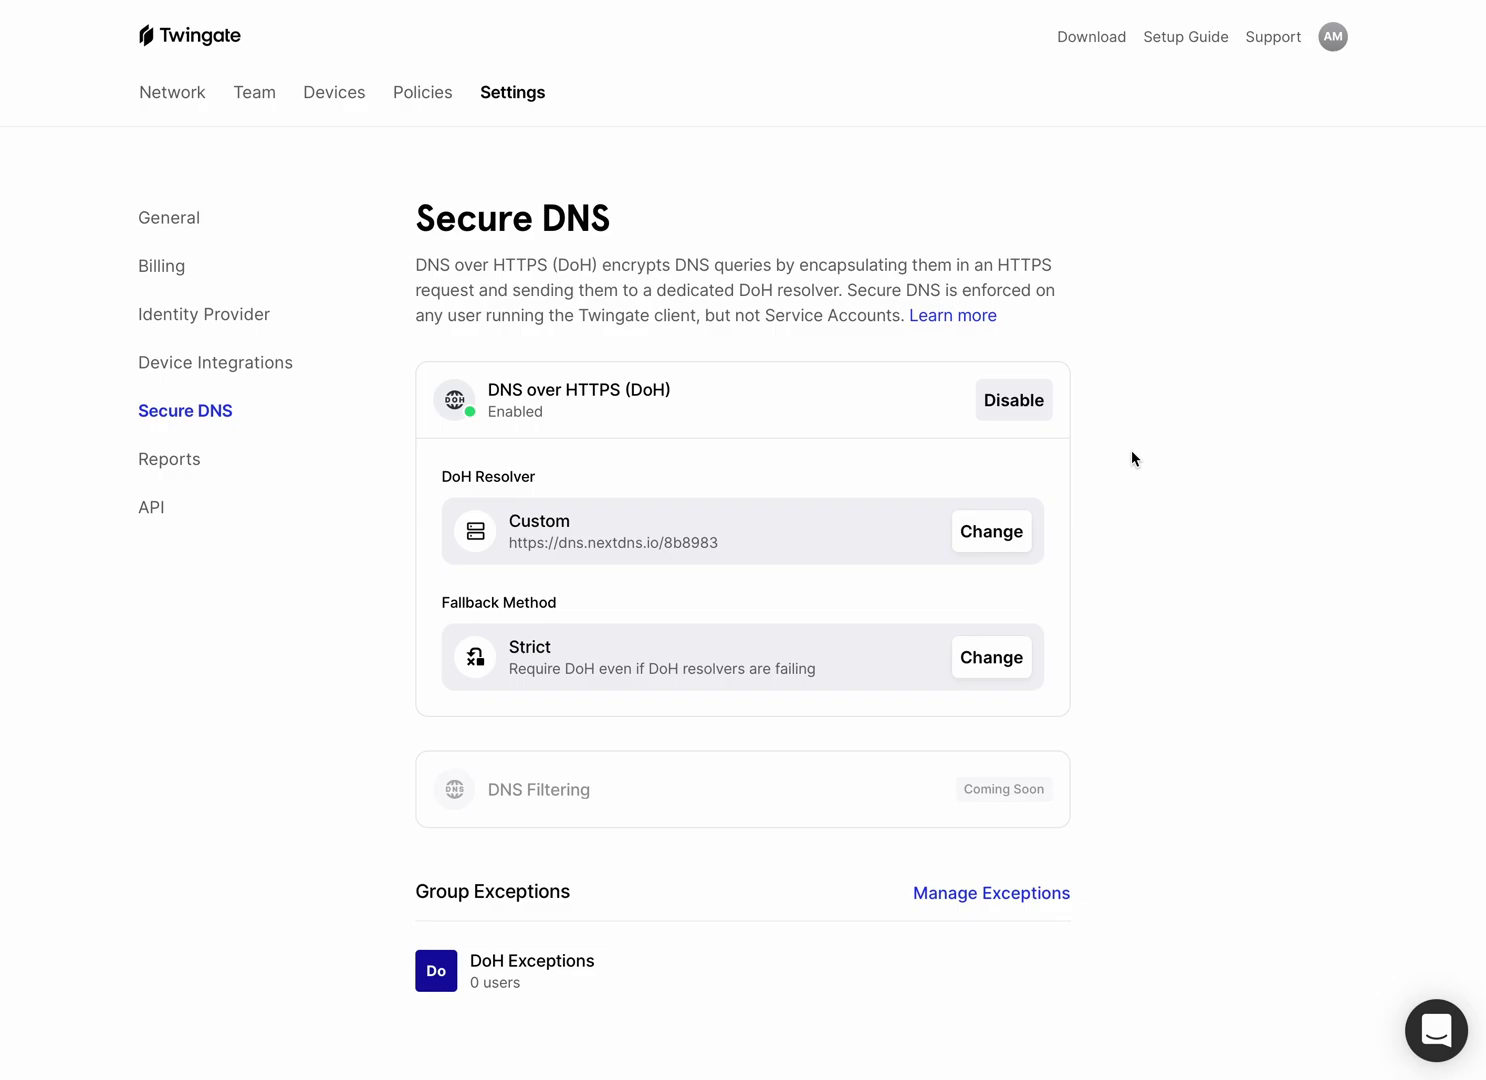
click(1012, 402)
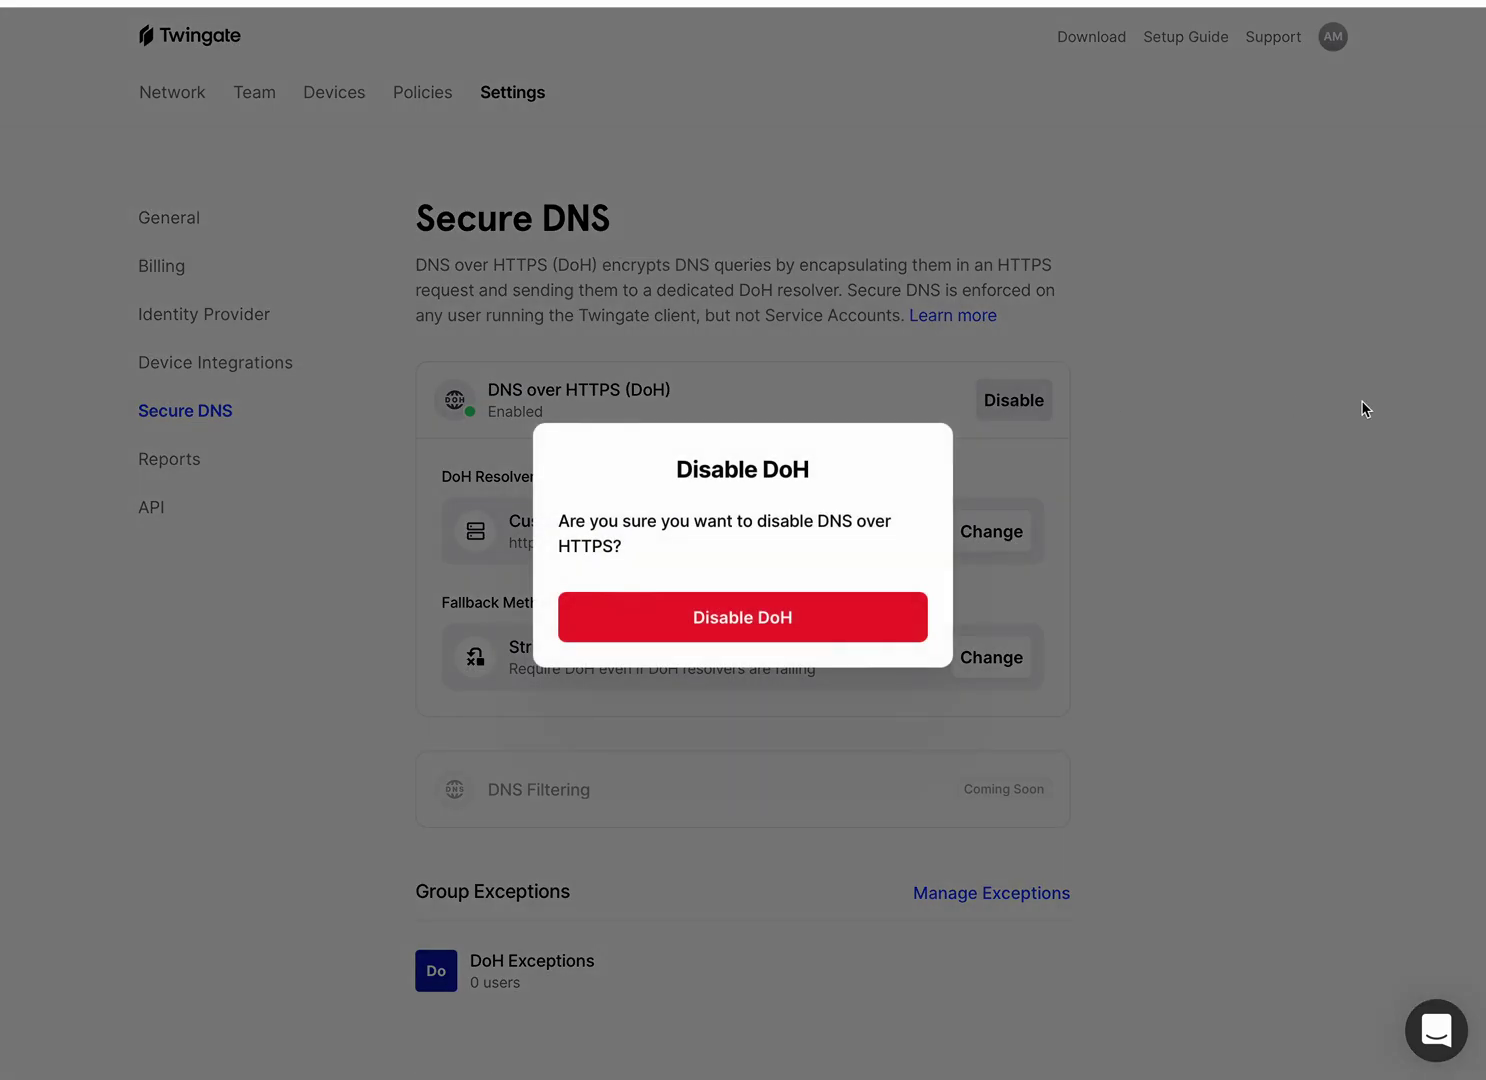
click(848, 617)
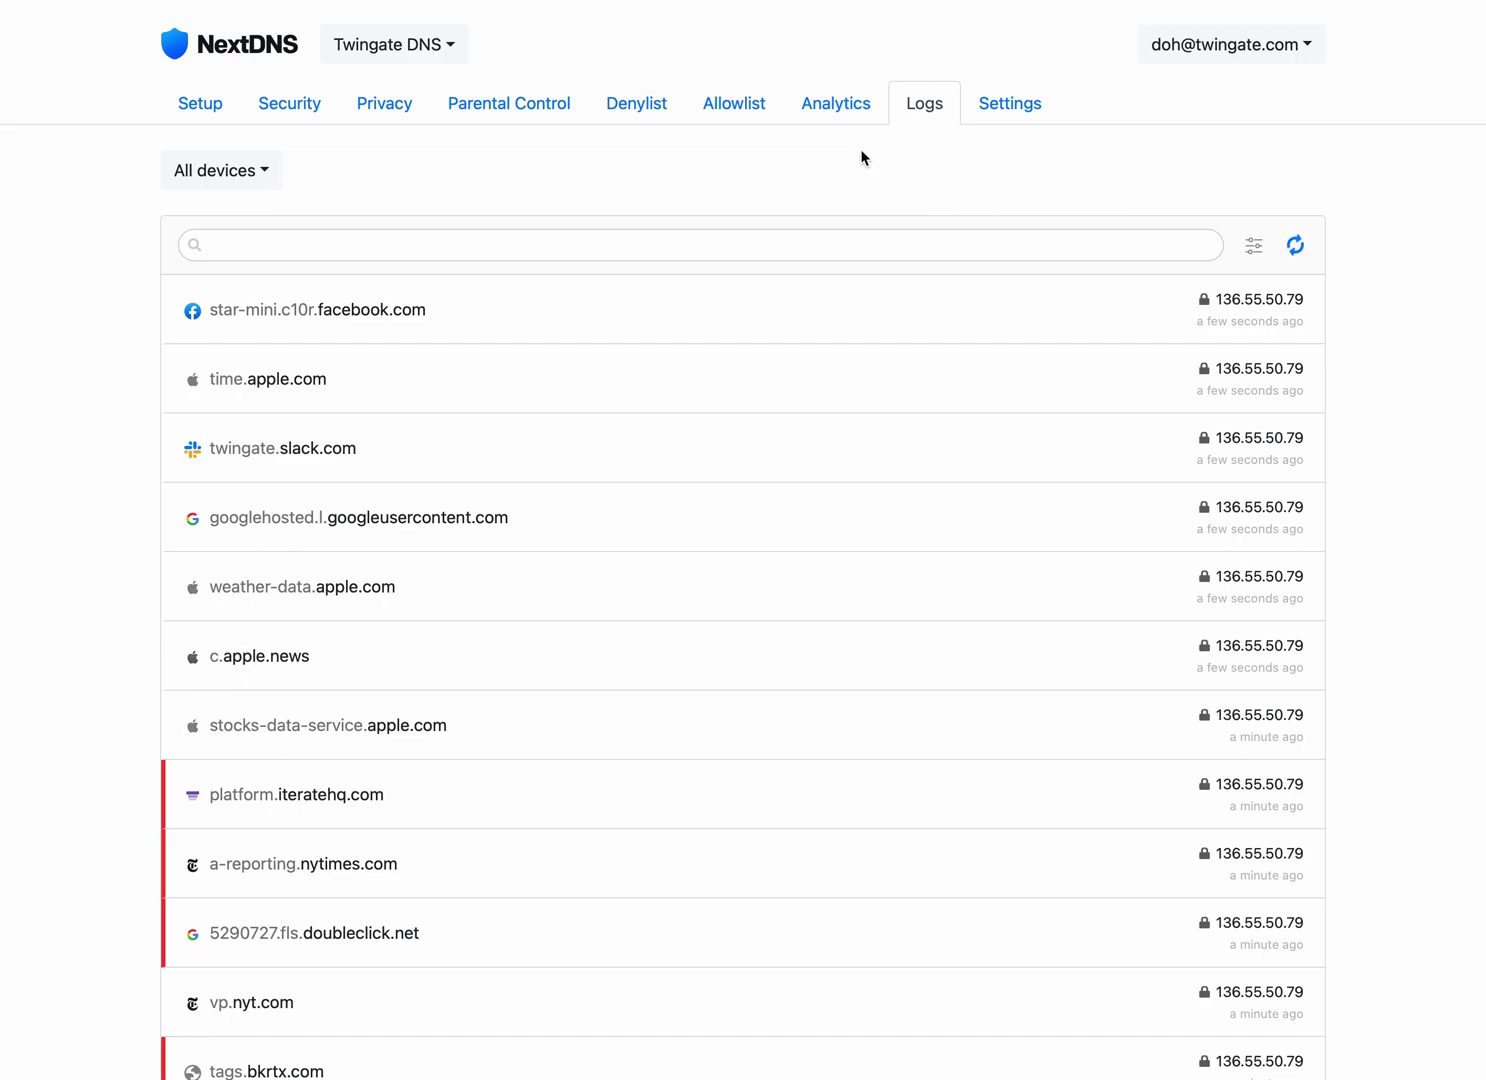
Step: Review NextDNS Analytics: 50 queries, 22 blocked (44%), 100% encrypted, United States destination map
click(827, 106)
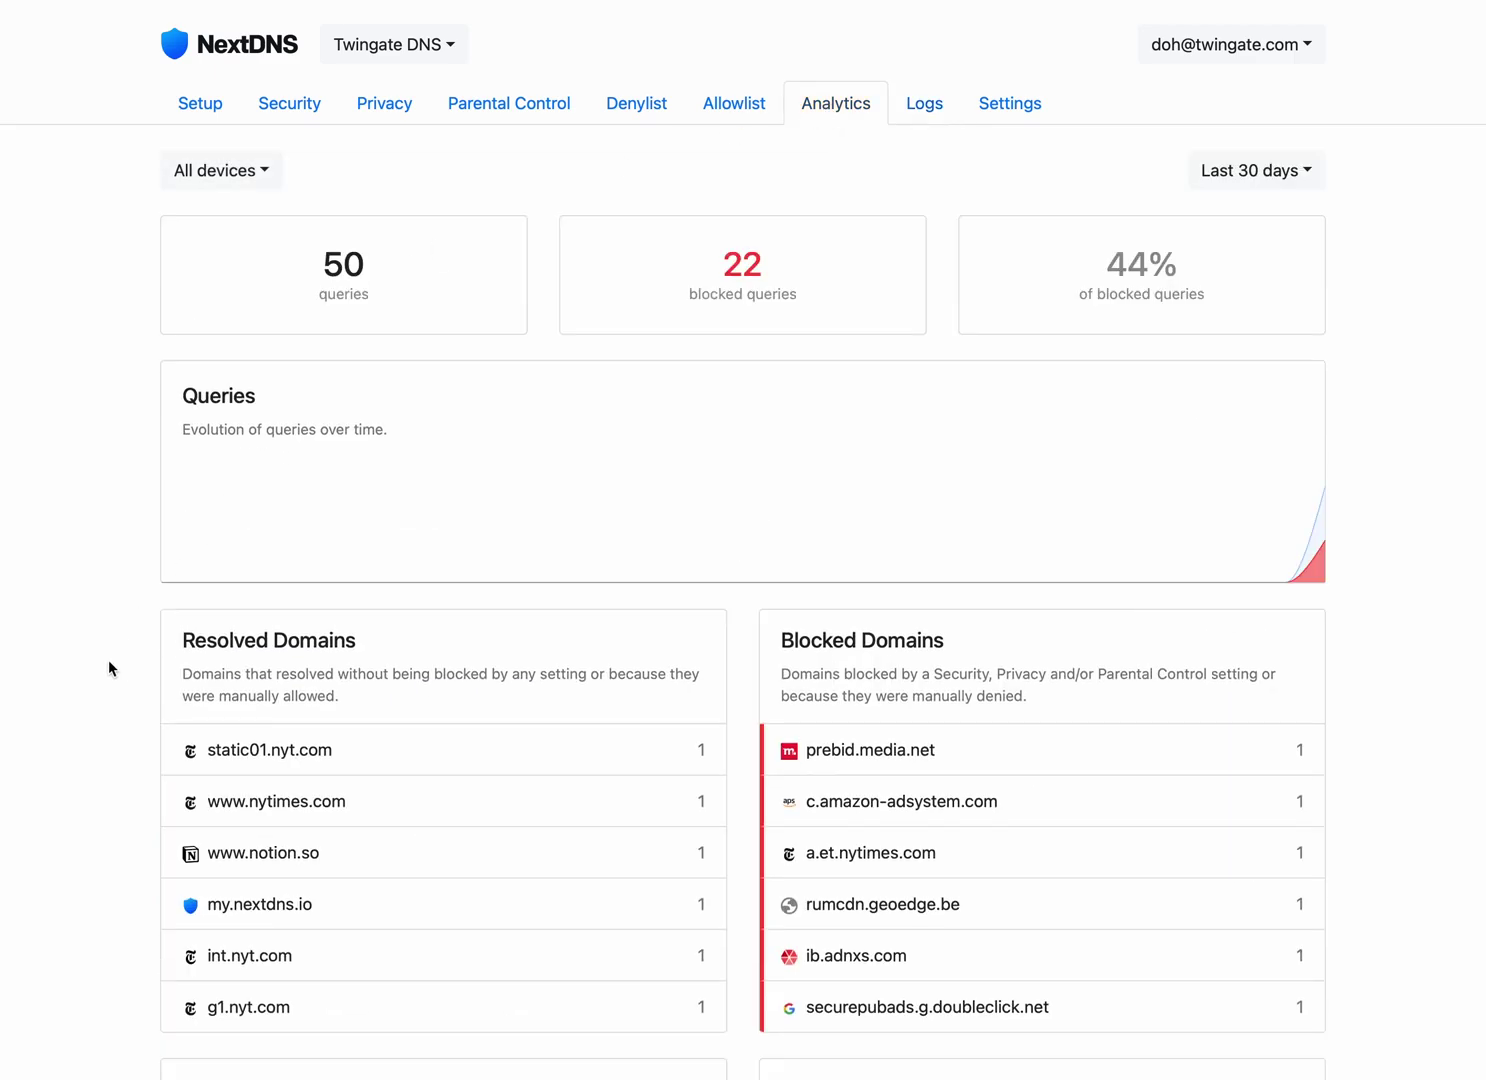
scroll(108, 659, down, 2)
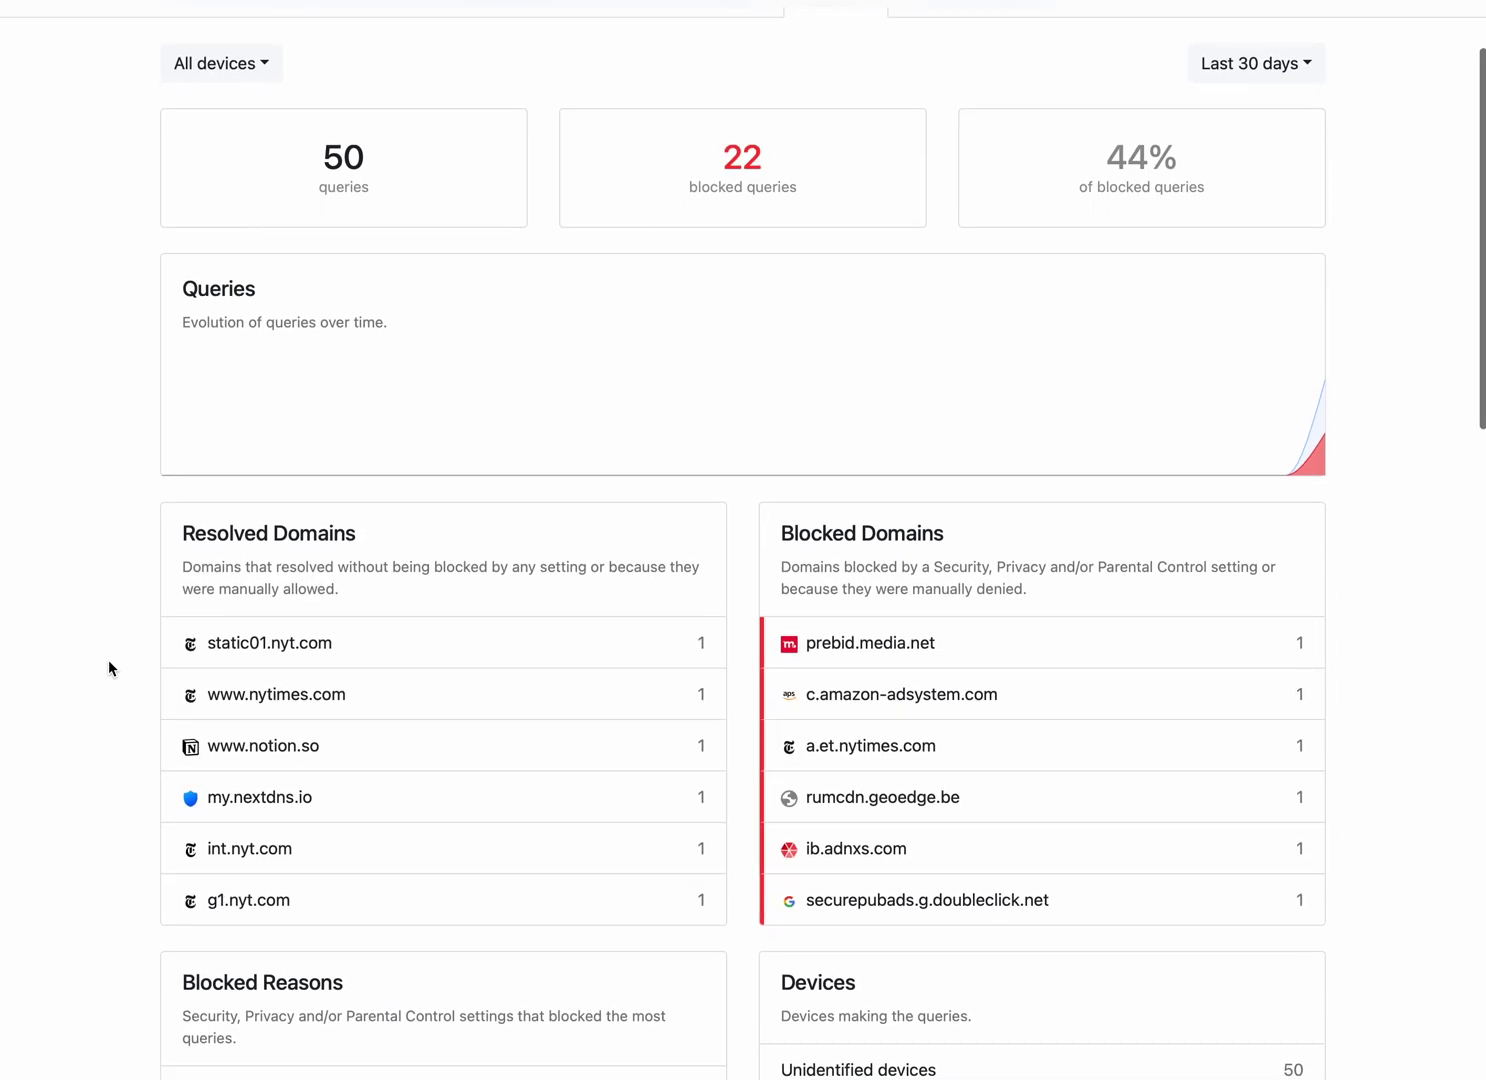
scroll(108, 659, down, 5)
scroll(108, 659, down, 7)
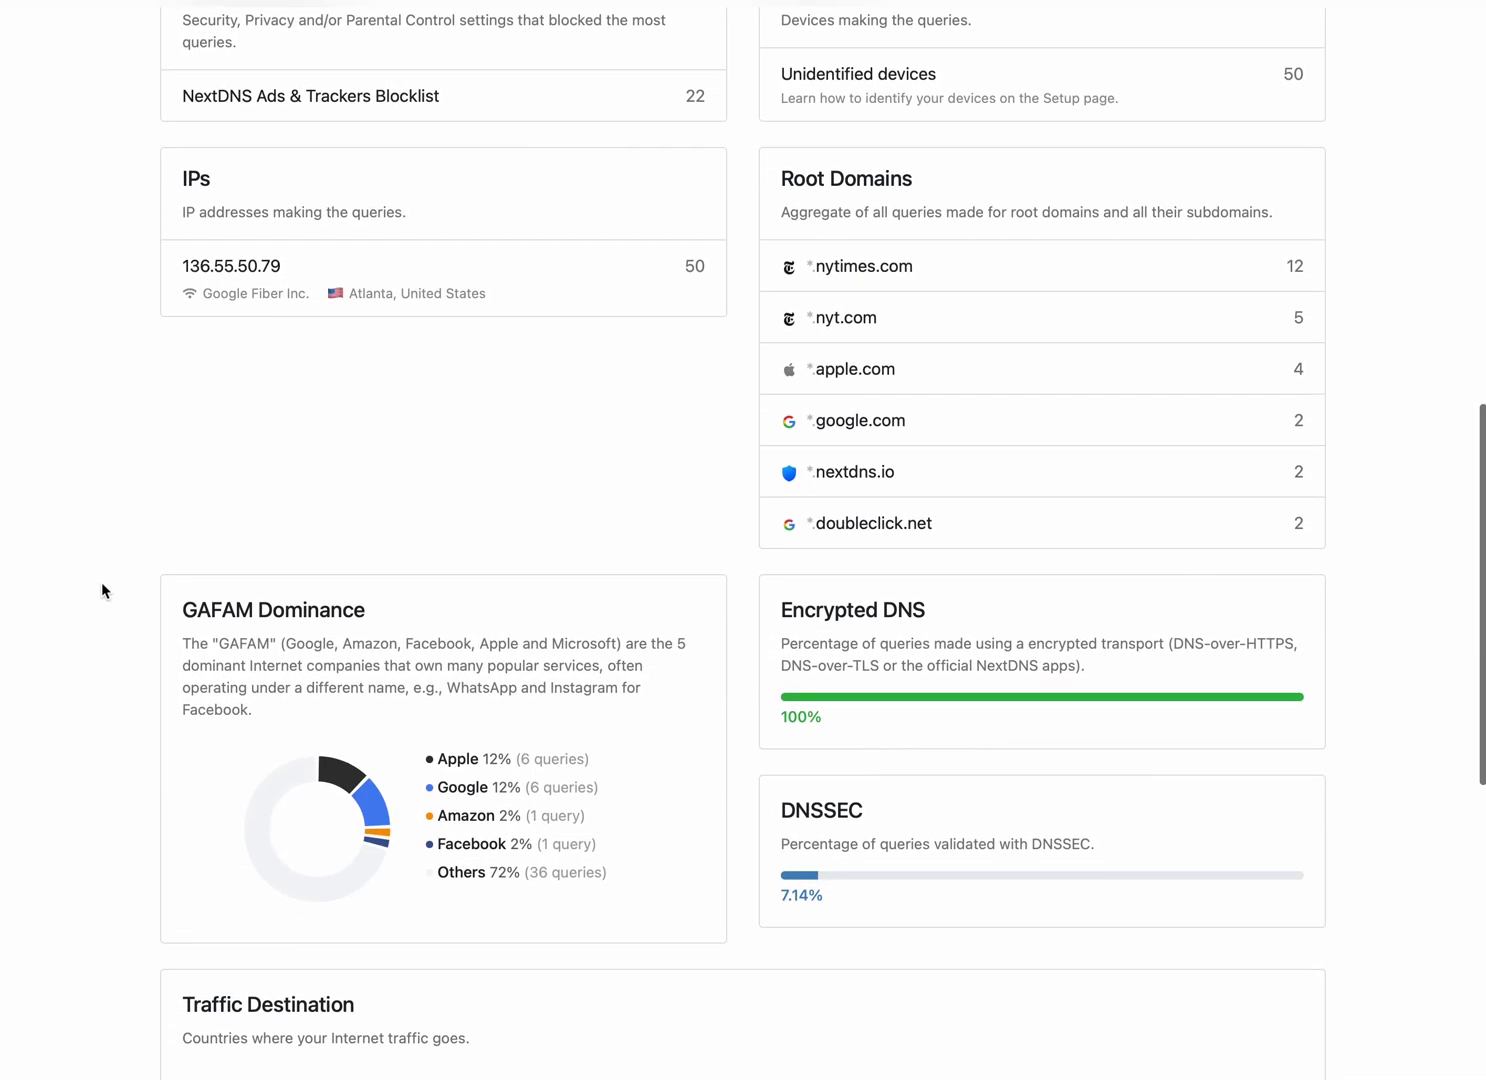
scroll(67, 689, down, 3)
scroll(67, 687, down, 6)
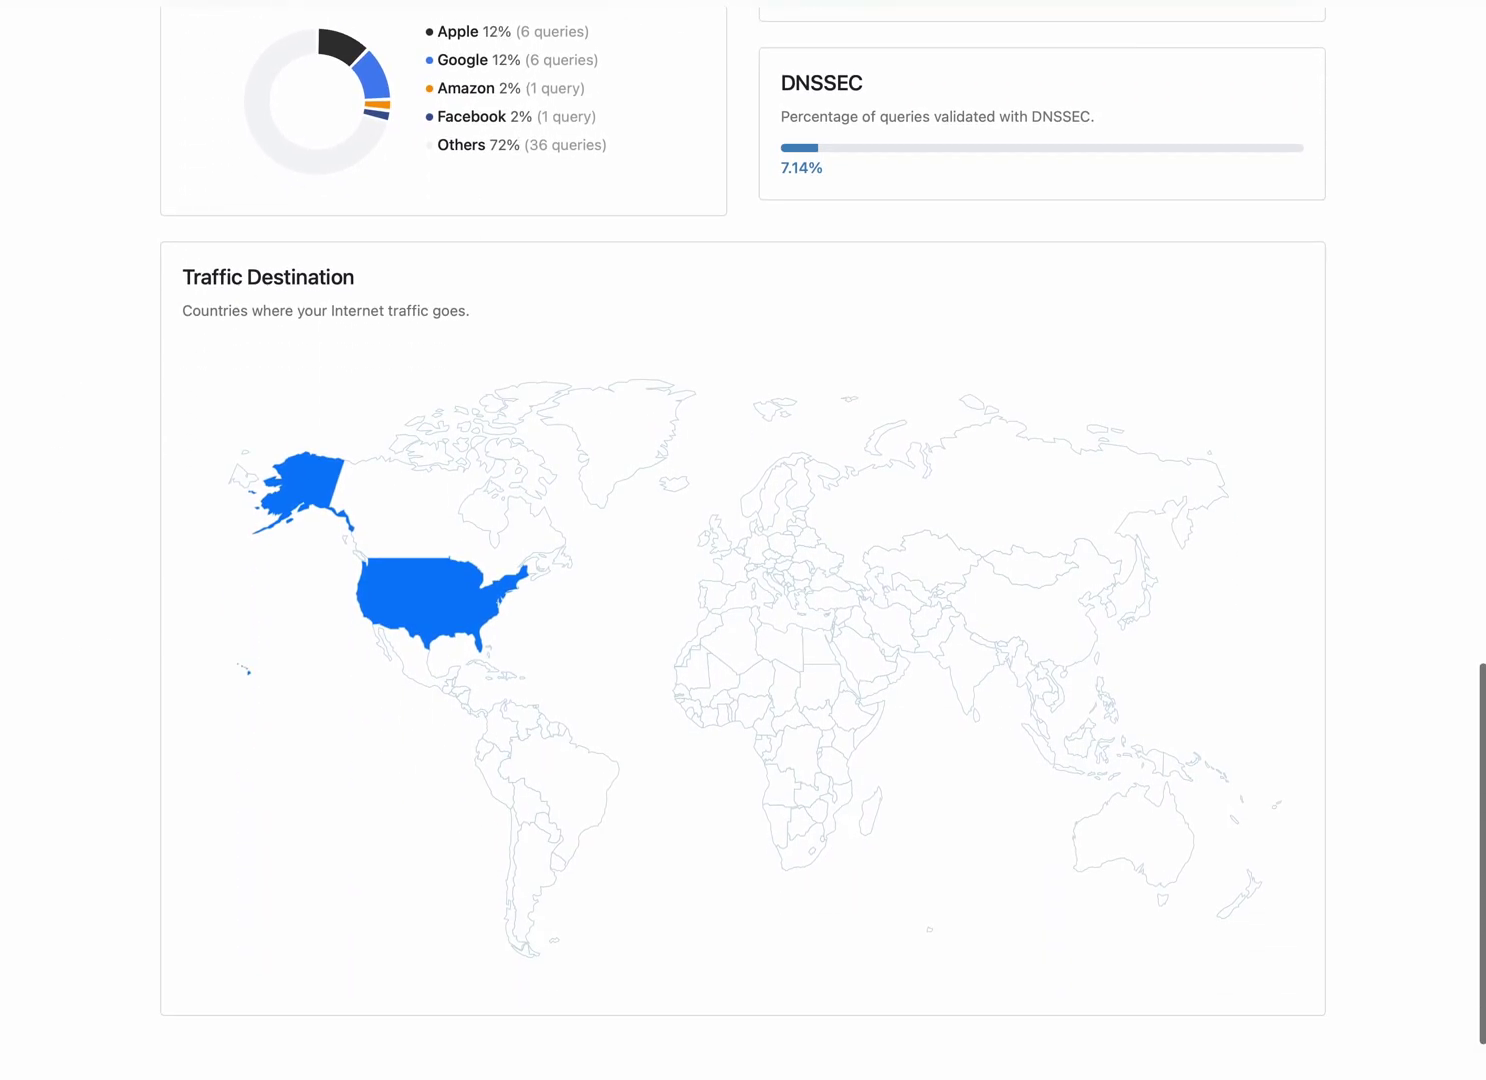
Step: Return to Twingate's Secure DNS settings, where DNS over HTTPS now shows Disabled
click(601, 2)
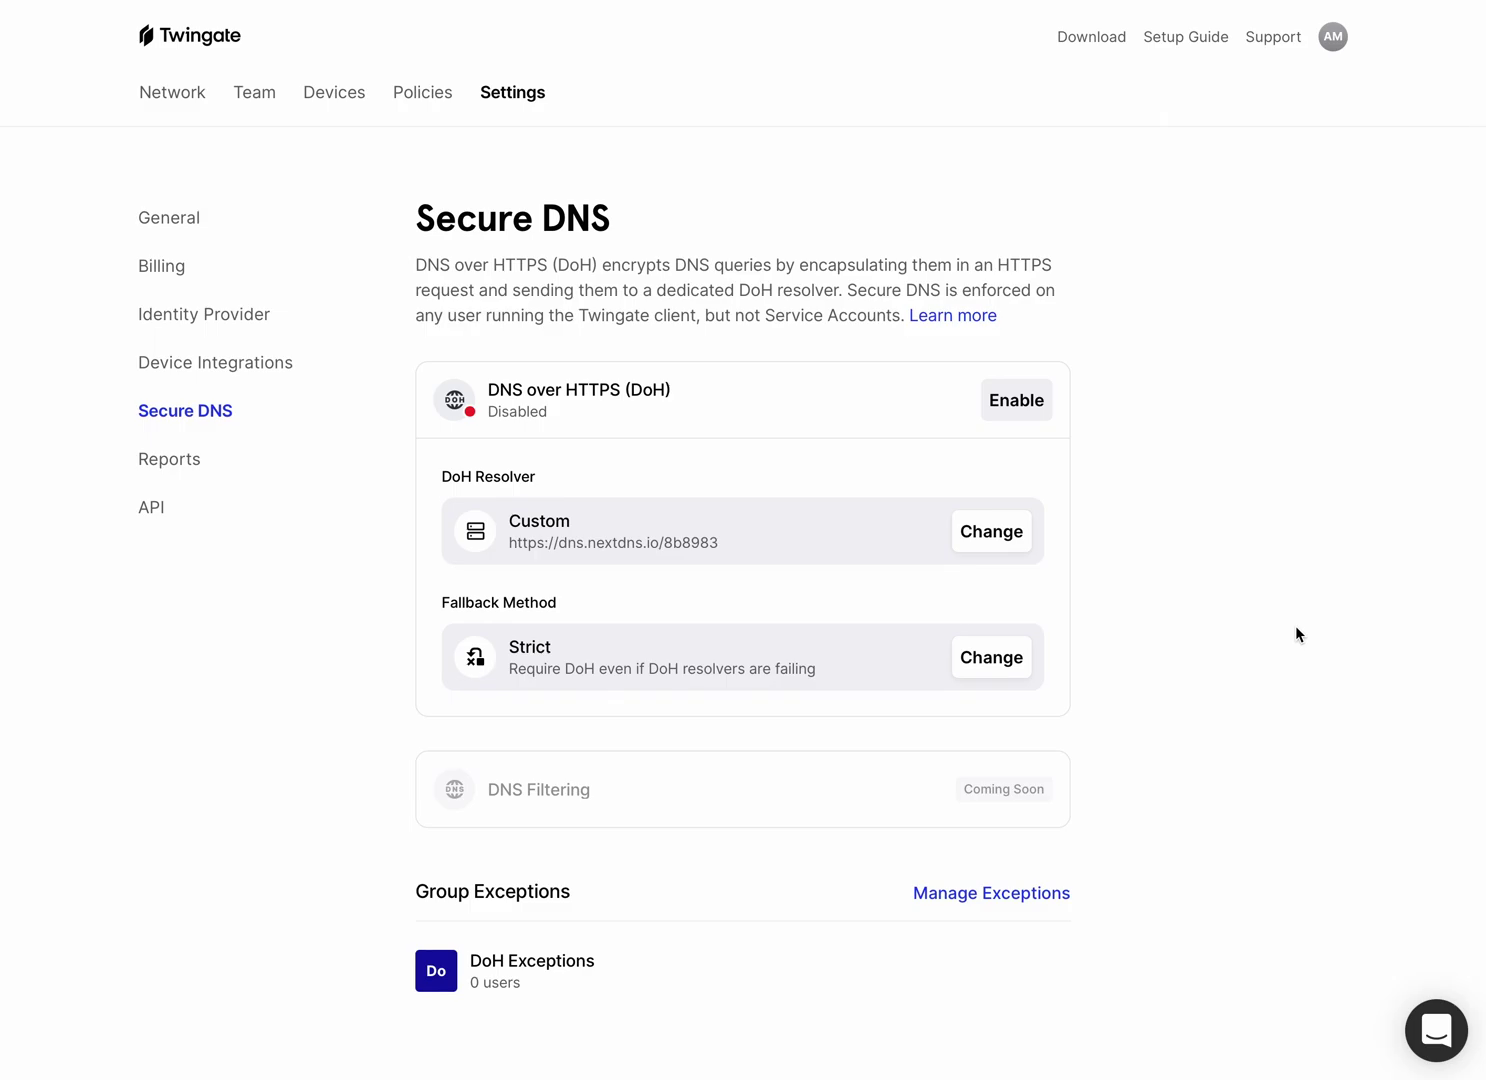